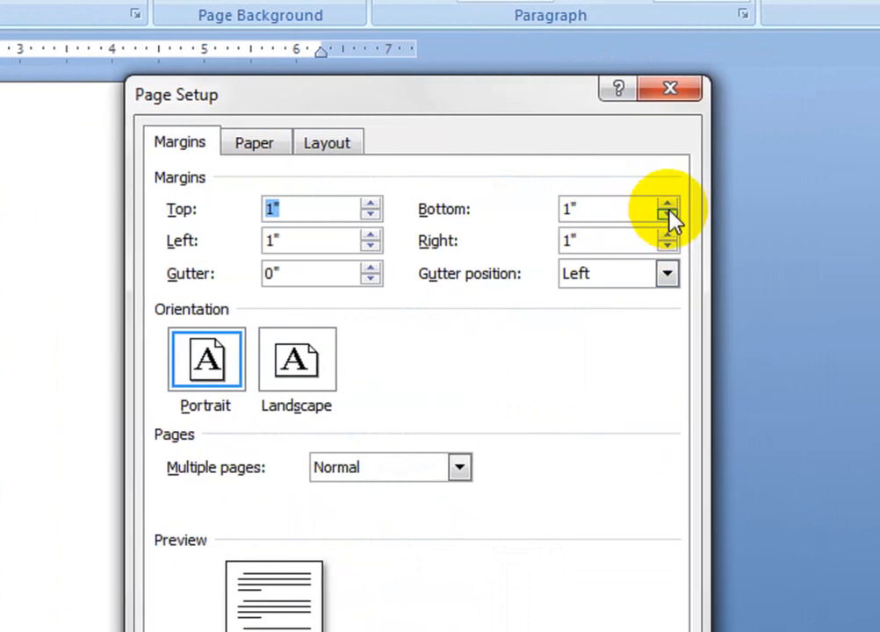
- Reduce the page's bottom margin in the page setup and apply it to the whole document
{"action": "left_click", "coordinate": [679, 216]}
{"action": "left_click", "coordinate": [659, 215]}
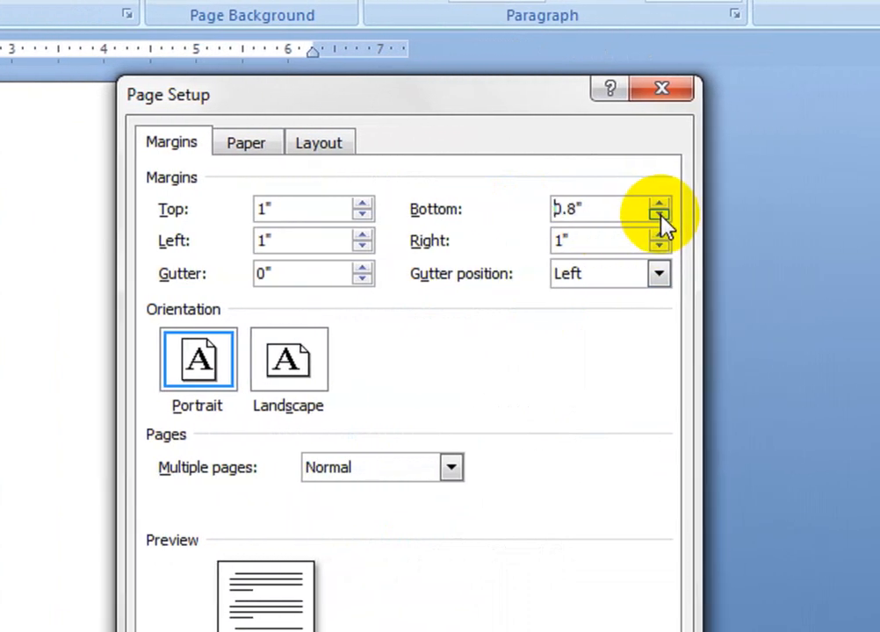
{"action": "left_click", "coordinate": [660, 215]}
{"action": "left_click", "coordinate": [659, 215]}
{"action": "left_click", "coordinate": [660, 215]}
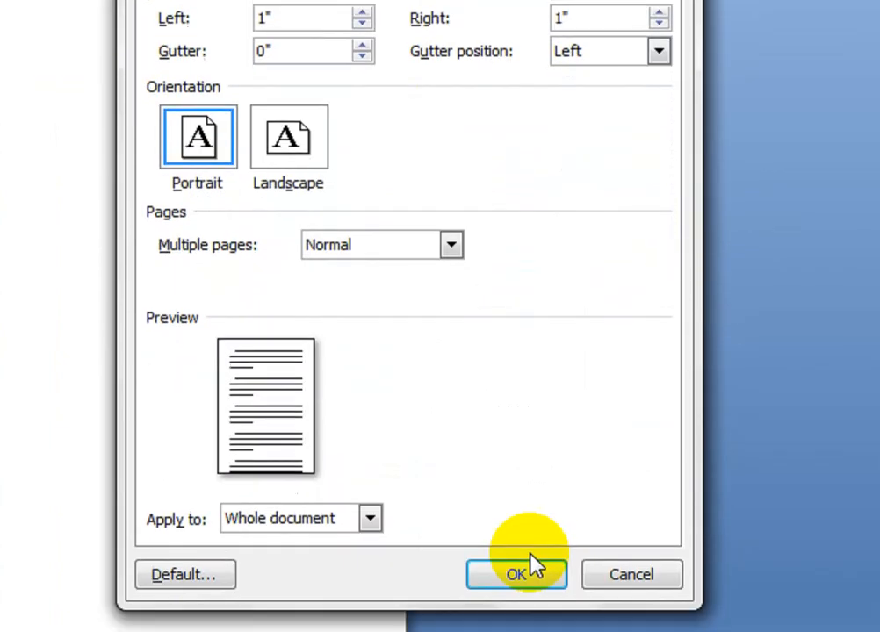
{"action": "left_click", "coordinate": [521, 480]}
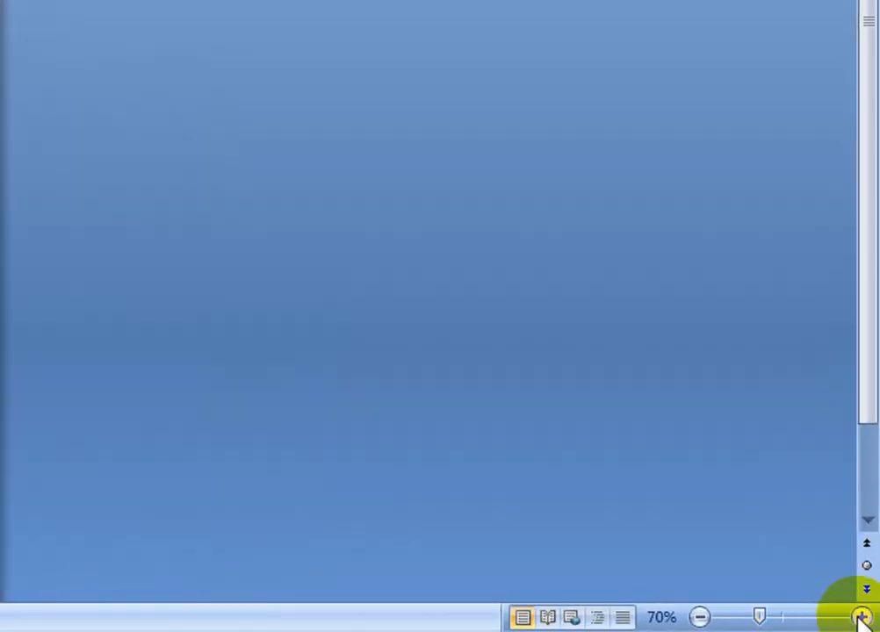
- Zoom the document to 100% and check the empty page in print preview
{"action": "left_click", "coordinate": [862, 617]}
{"action": "left_click", "coordinate": [861, 618]}
{"action": "left_click", "coordinate": [861, 618]}
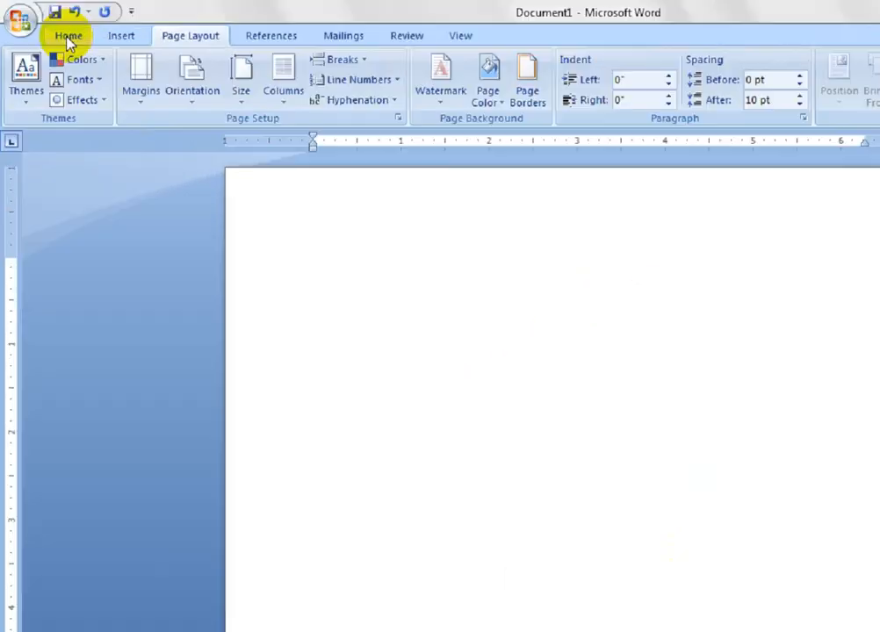
{"action": "left_click", "coordinate": [51, 28]}
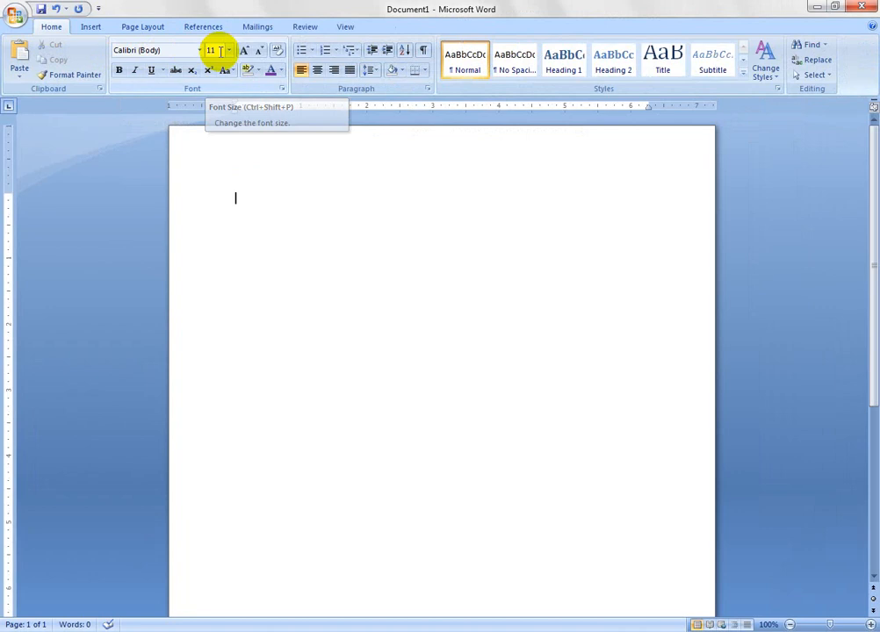
{"action": "key", "text": "ctrl+F2"}
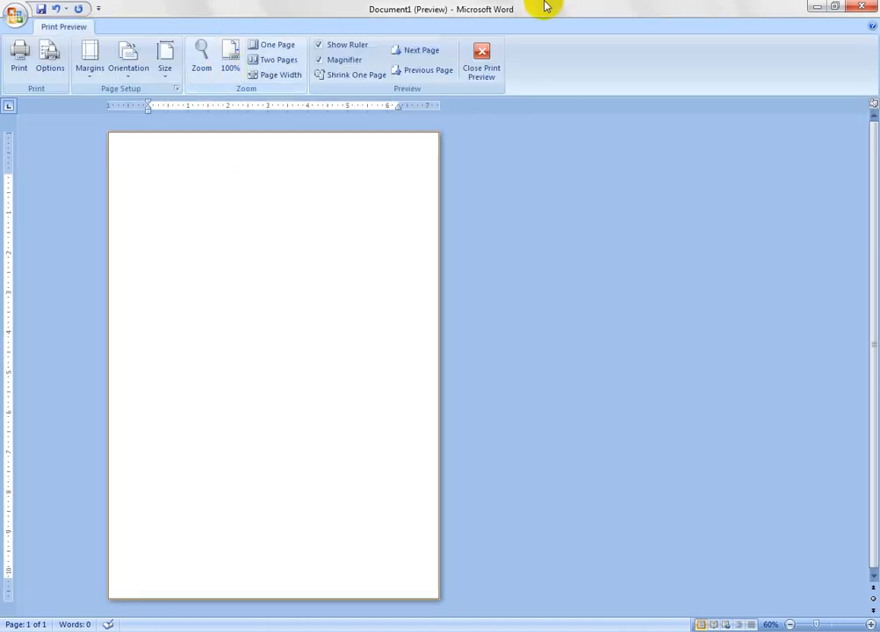
{"action": "left_click", "coordinate": [492, 60]}
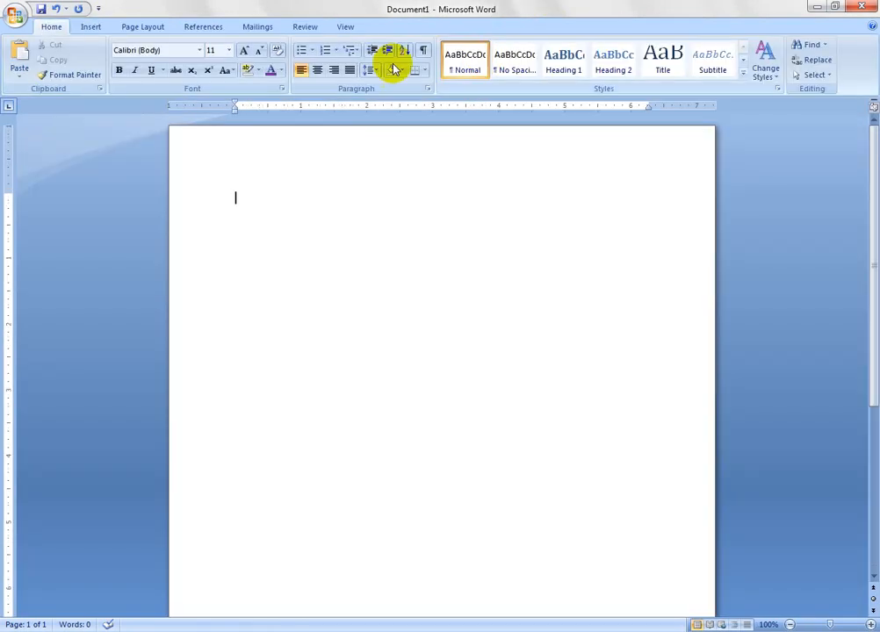
- Set the font to Times New Roman
{"action": "left_click", "coordinate": [199, 51]}
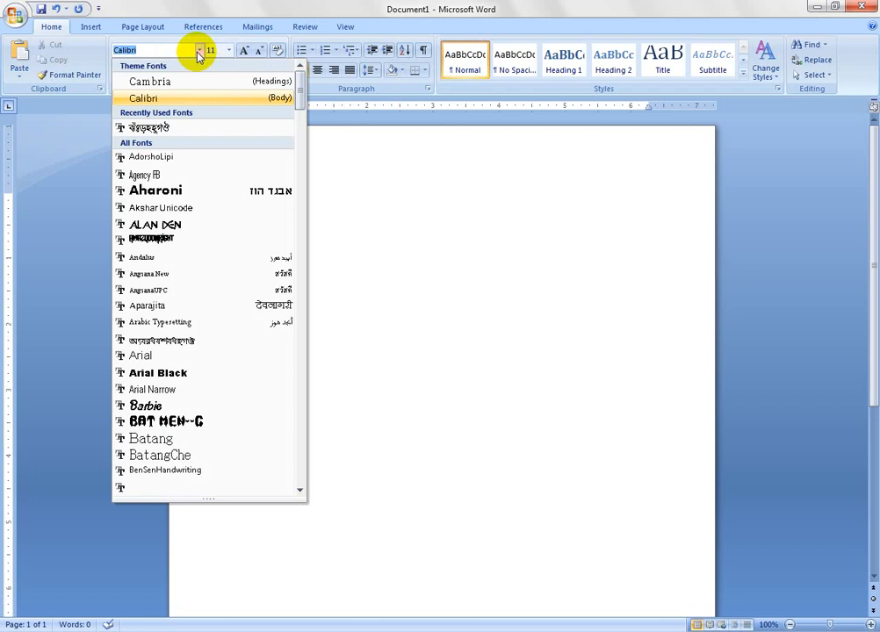
{"action": "type", "text": "time"}
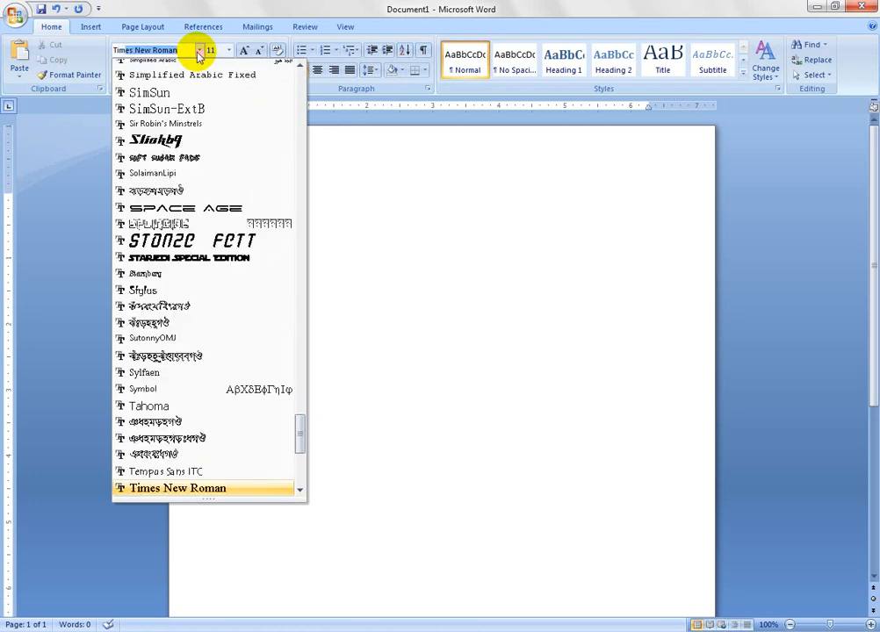
{"action": "type", "text": "s"}
{"action": "key", "text": "Return"}
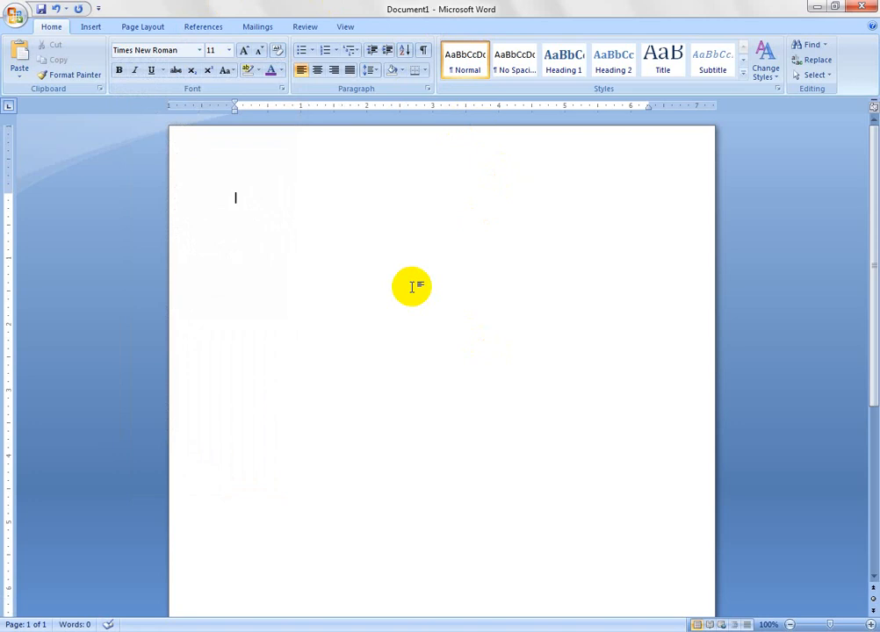
{"action": "type", "text": "pro"}
{"action": "key", "text": "ctrl+a"}
{"action": "key", "text": "BackSpace"}
- Enter the centred title lines "PROJECT REPORT" and "ON" at the start of the page
{"action": "type", "text": "PROJECT RE"}
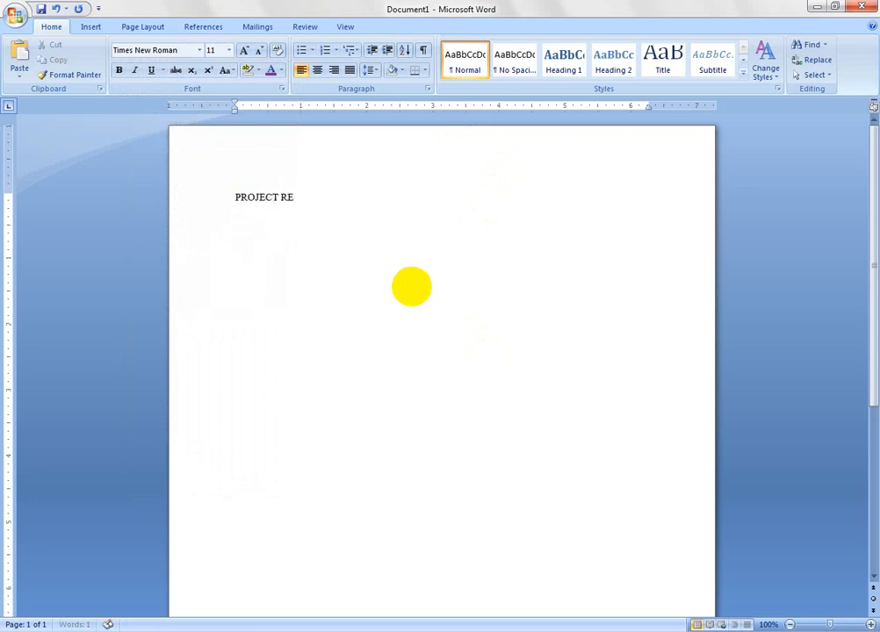
{"action": "type", "text": "PORT"}
{"action": "key", "text": "ctrl+e"}
{"action": "key", "text": "Return"}
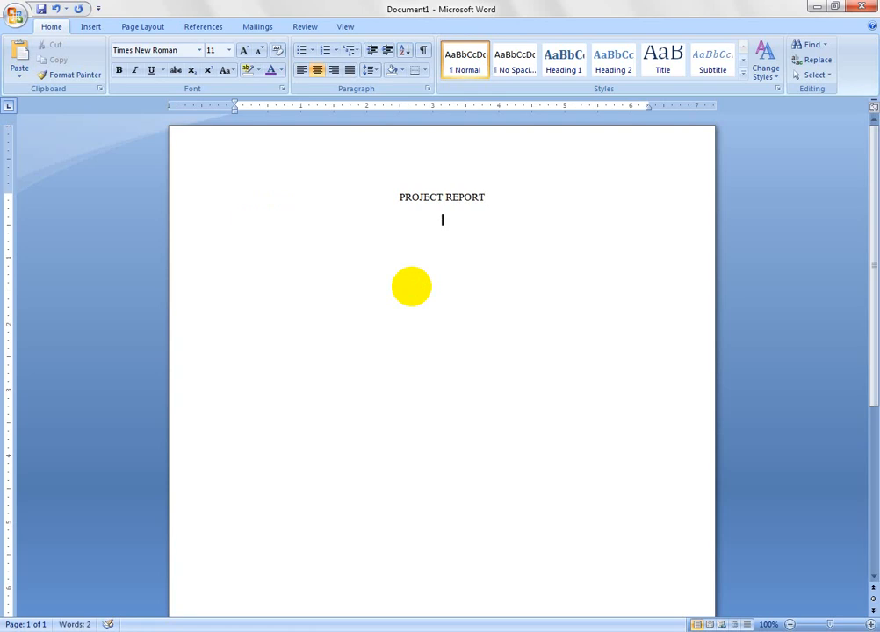
{"action": "type", "text": "ON"}
- Format both title lines, "PROJECT REPORT" and "ON", in 18 pt bold
{"action": "key", "text": "shift+Home"}
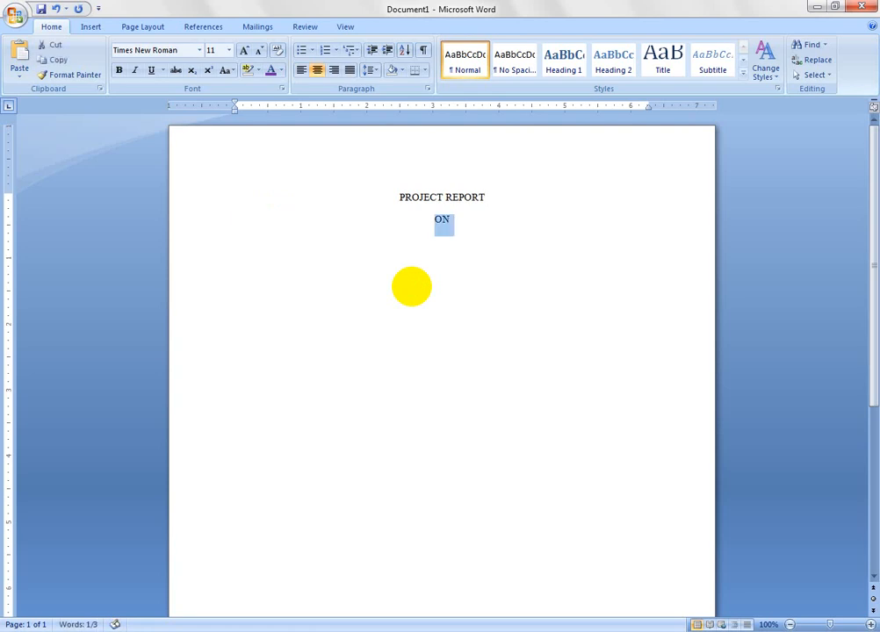
{"action": "key", "text": "shift+Up"}
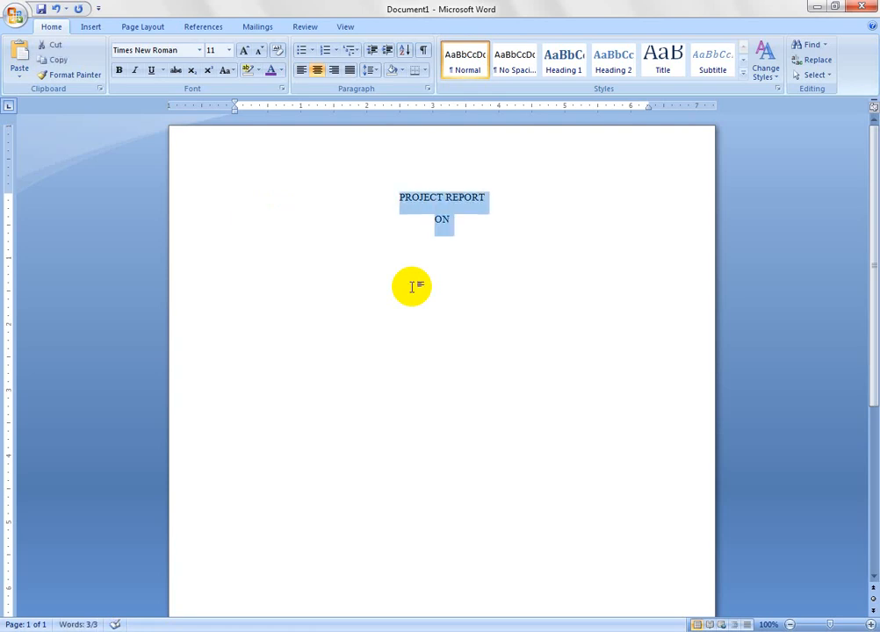
{"action": "key", "text": "ctrl+bracketright"}
{"action": "key", "text": "ctrl+bracketright"}
{"action": "key", "text": "ctrl+bracketright"}
{"action": "key", "text": "ctrl+bracketright"}
{"action": "key", "text": "ctrl+bracketright"}
{"action": "key", "text": "ctrl+bracketright"}
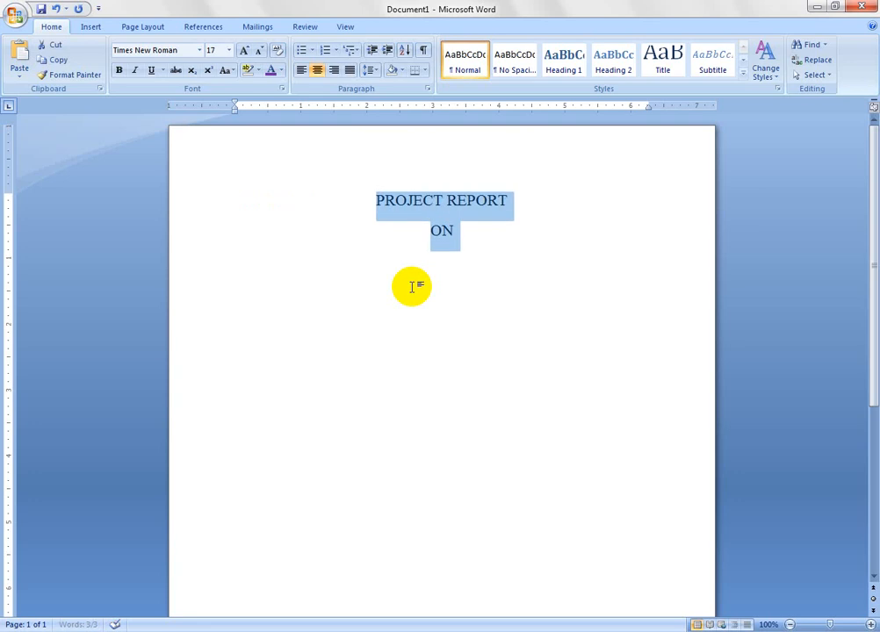
{"action": "key", "text": "ctrl+bracketright"}
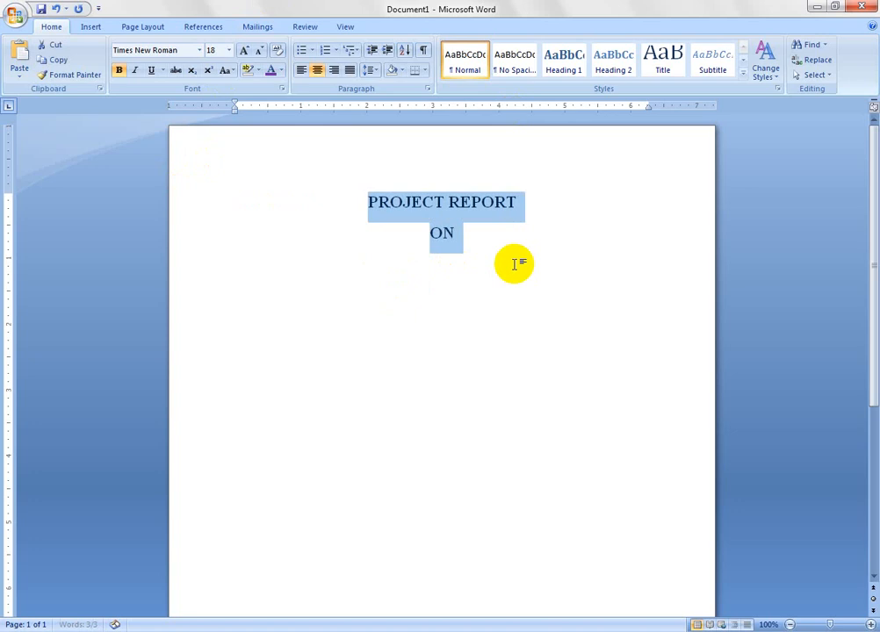
{"action": "left_click", "coordinate": [119, 71]}
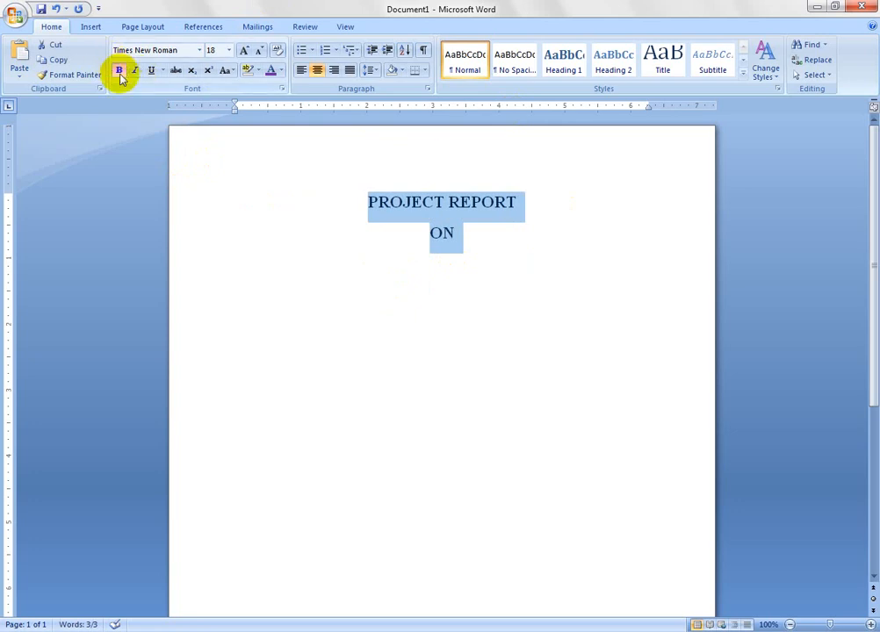
- Add a non-bold line reading "Foreign Remittance:" below "ON"
{"action": "left_click", "coordinate": [470, 243]}
{"action": "key", "text": "Return"}
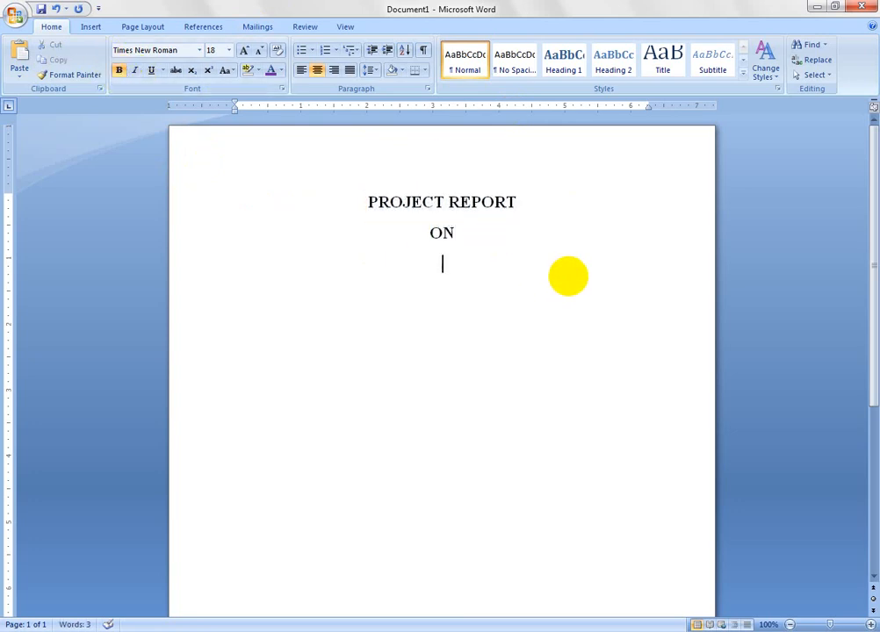
{"action": "key", "text": "ctrl+b"}
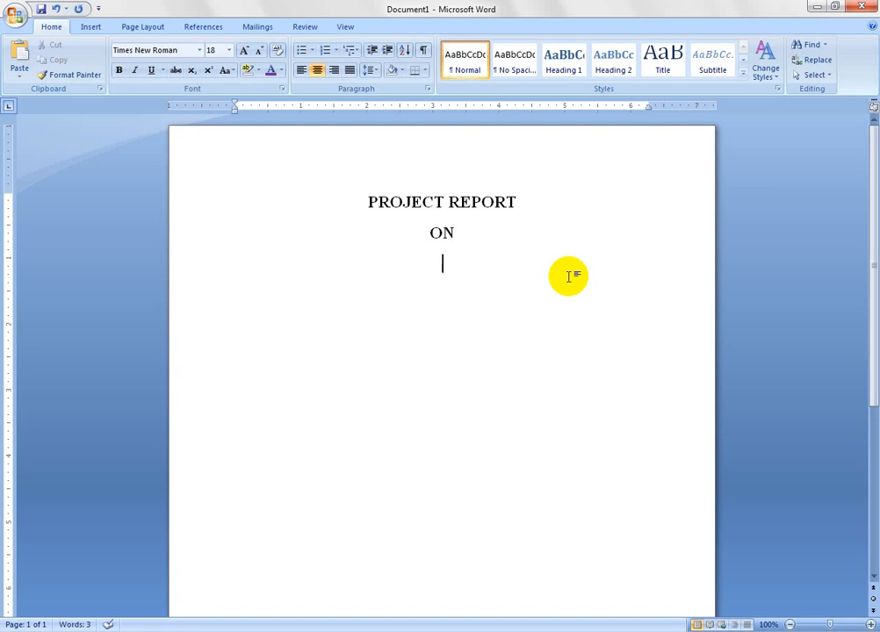
{"action": "type", "text": "f"}
{"action": "key", "text": "BackSpace"}
{"action": "type", "text": "O"}
{"action": "key", "text": "BackSpace"}
{"action": "type", "text": "Foreign Re"}
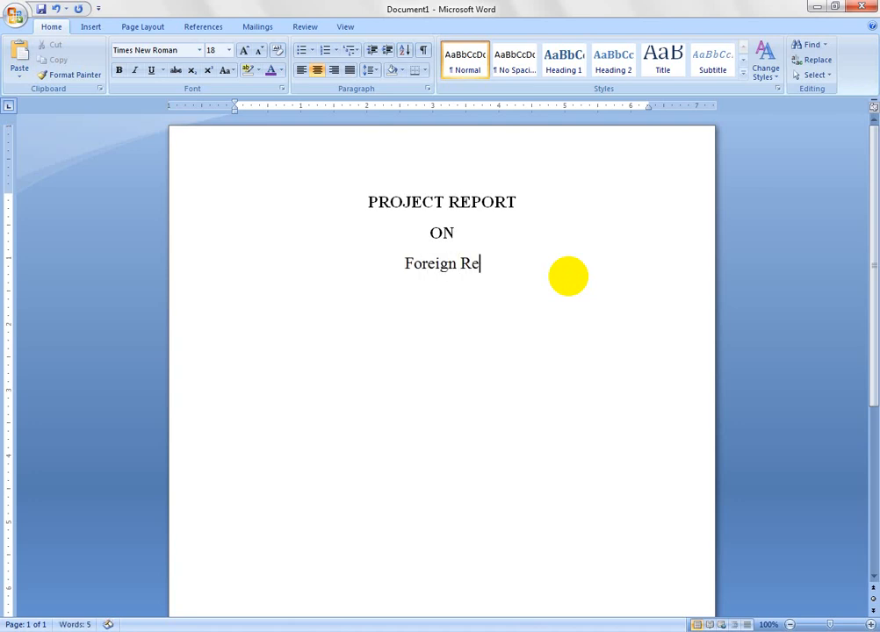
{"action": "type", "text": "mit"}
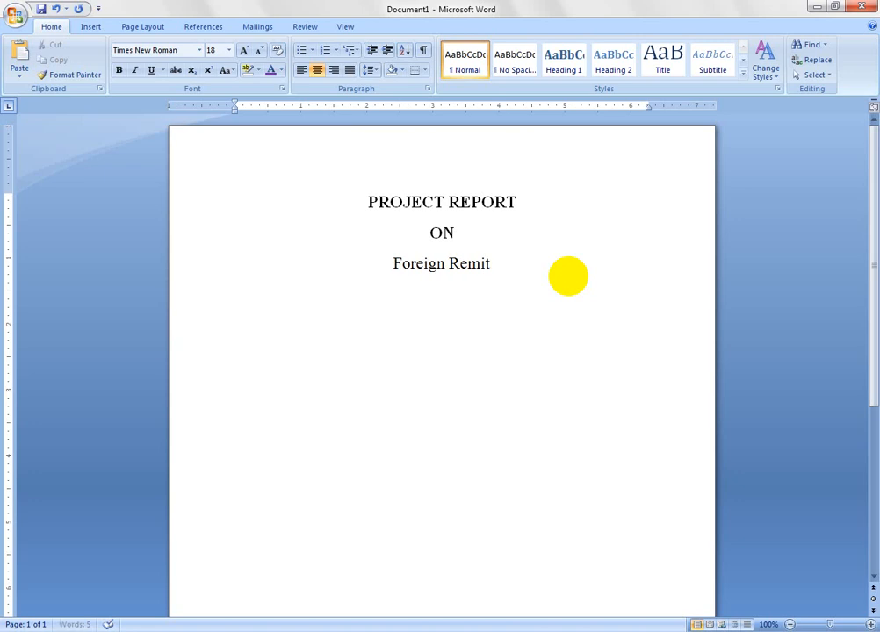
{"action": "type", "text": "tance"}
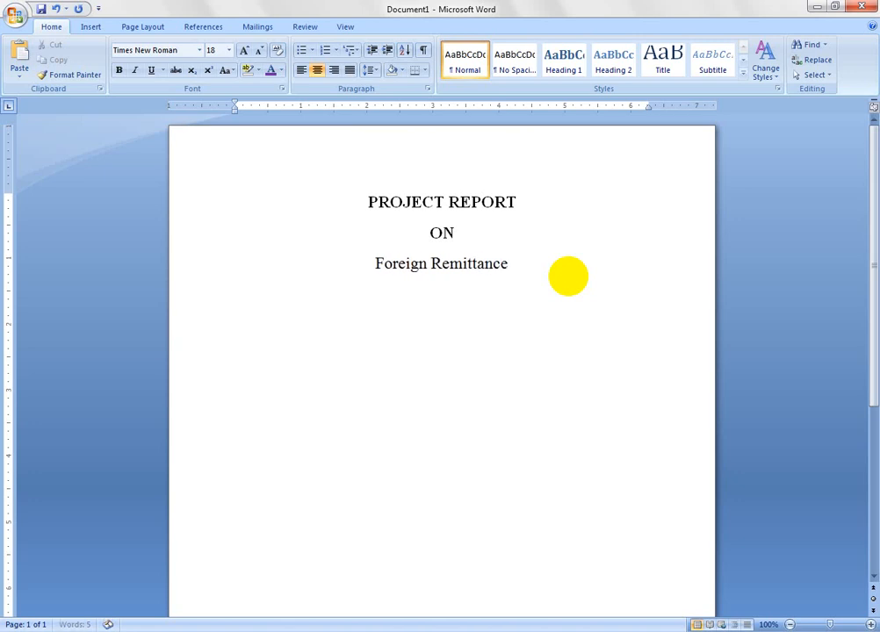
{"action": "type", "text": ": "}
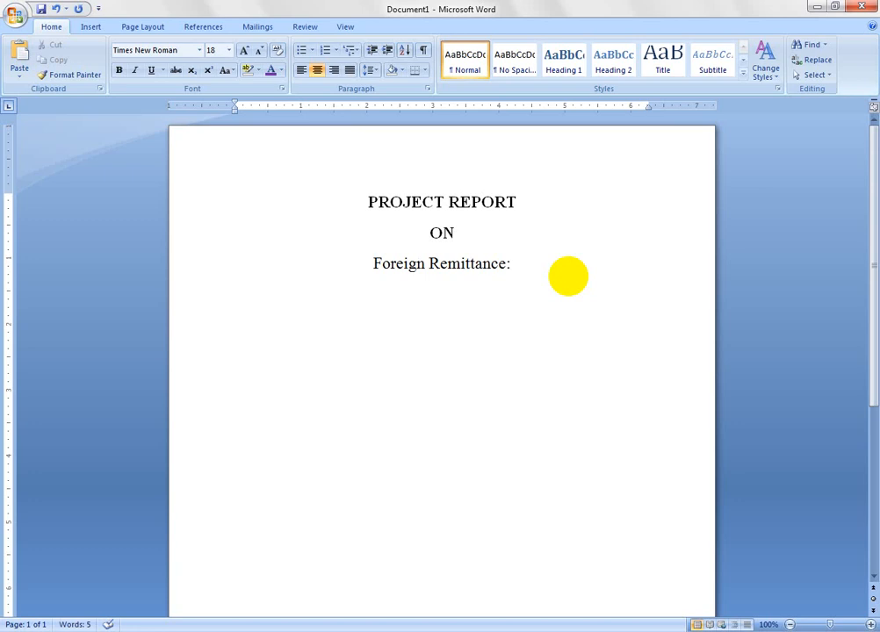
{"action": "type", "text": "A STUDY O"}
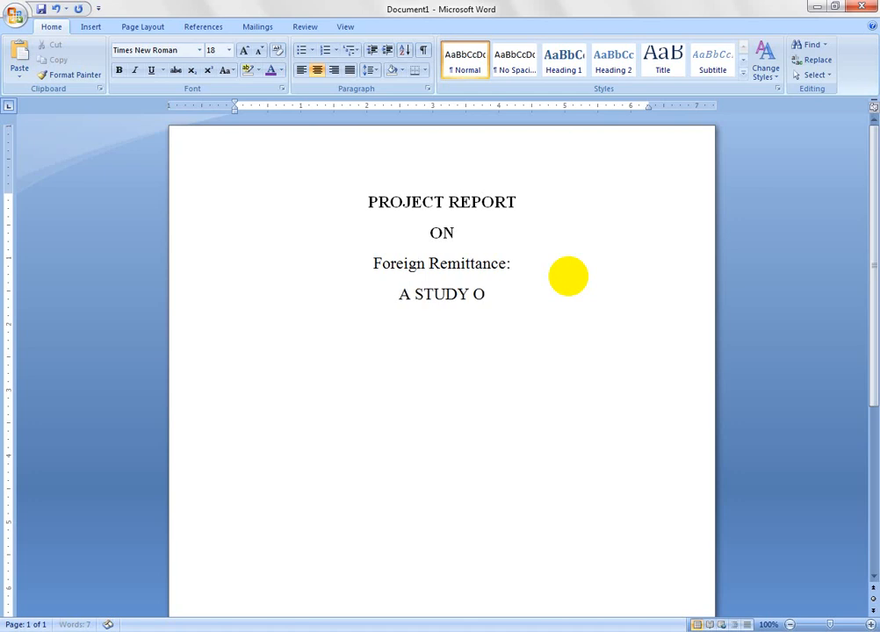
{"action": "type", "text": "F P"}
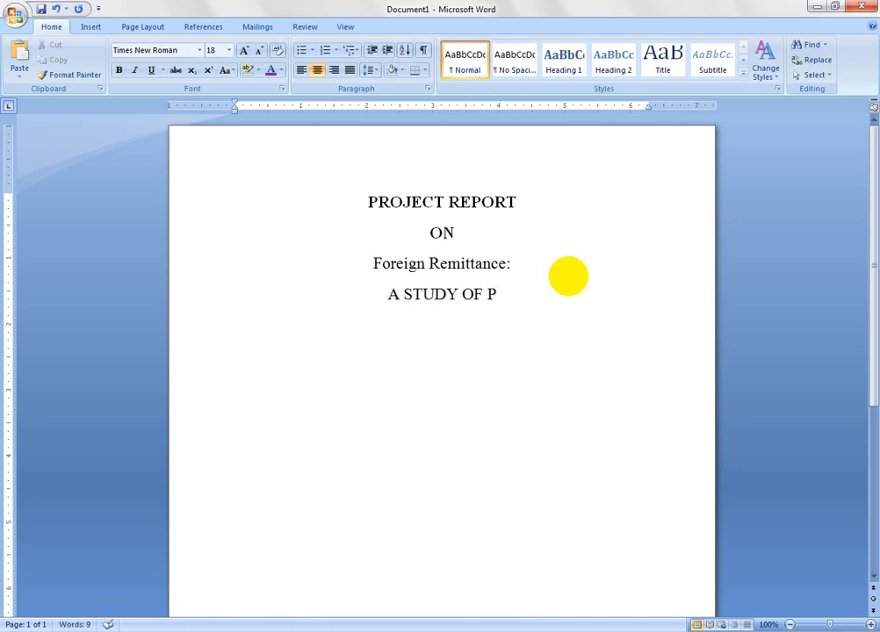
{"action": "type", "text": "RIME "}
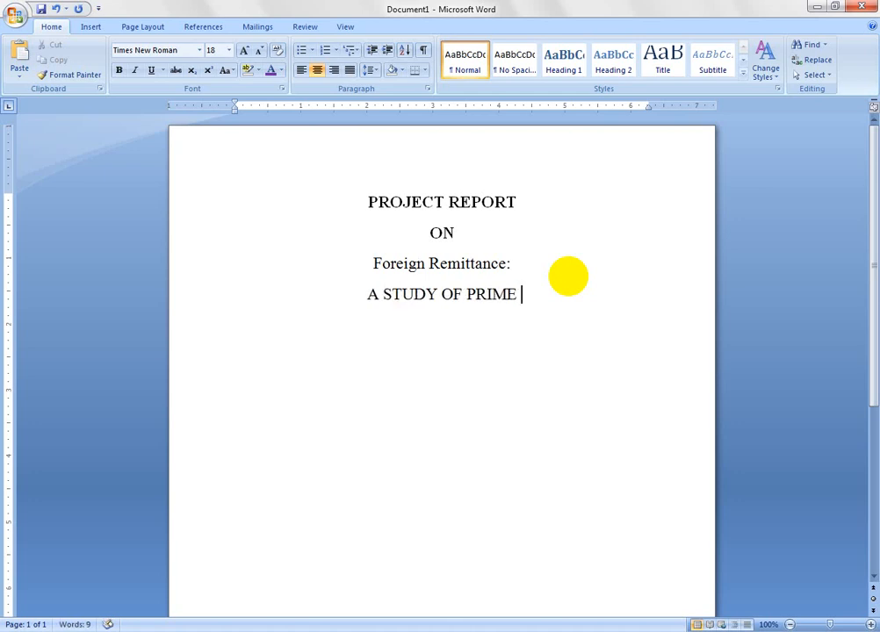
{"action": "type", "text": "BANK LI"}
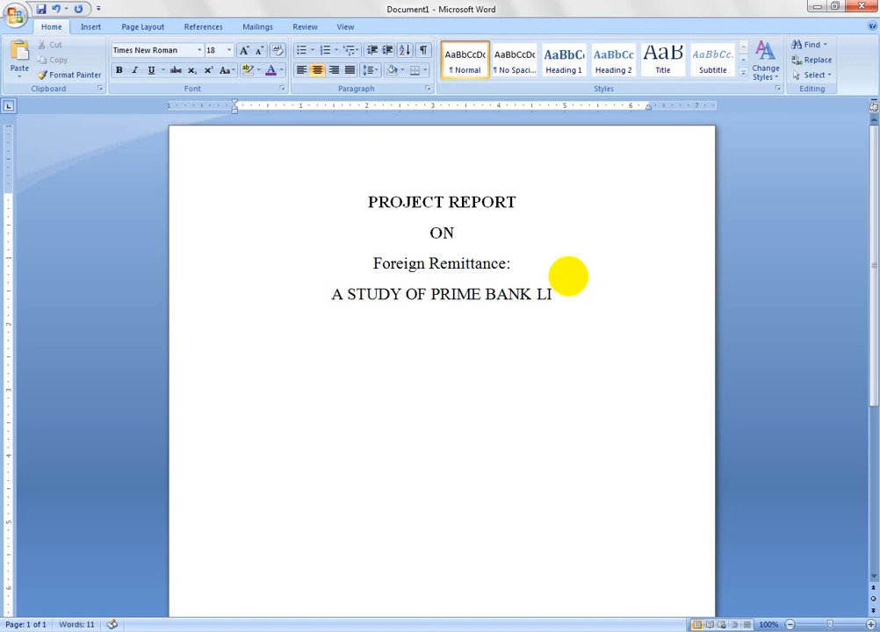
{"action": "type", "text": "MITED"}
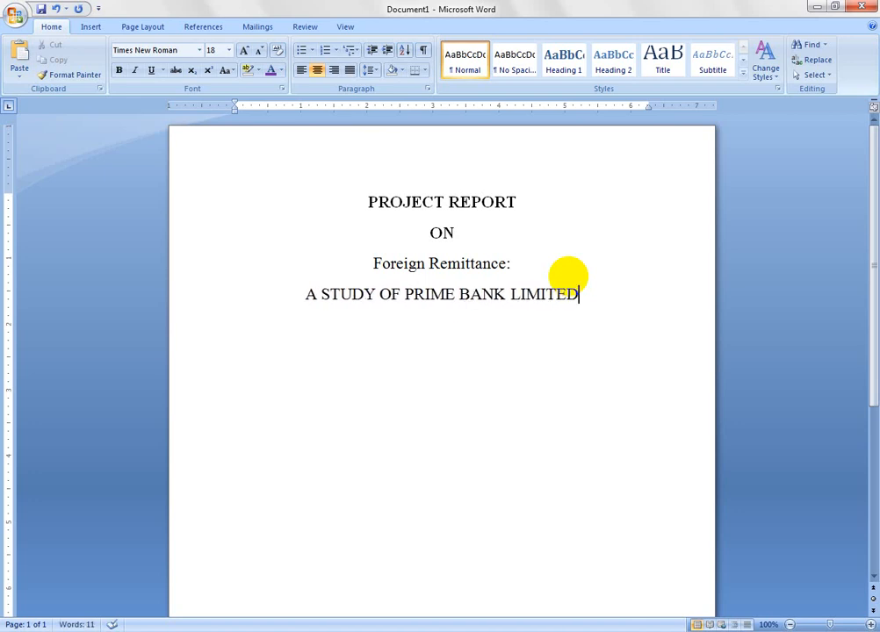
- Reduce the font size of the "A STUDY OF PRIME BANK LIMITED" line to 13 pt
{"action": "triple_click", "coordinate": [568, 276]}
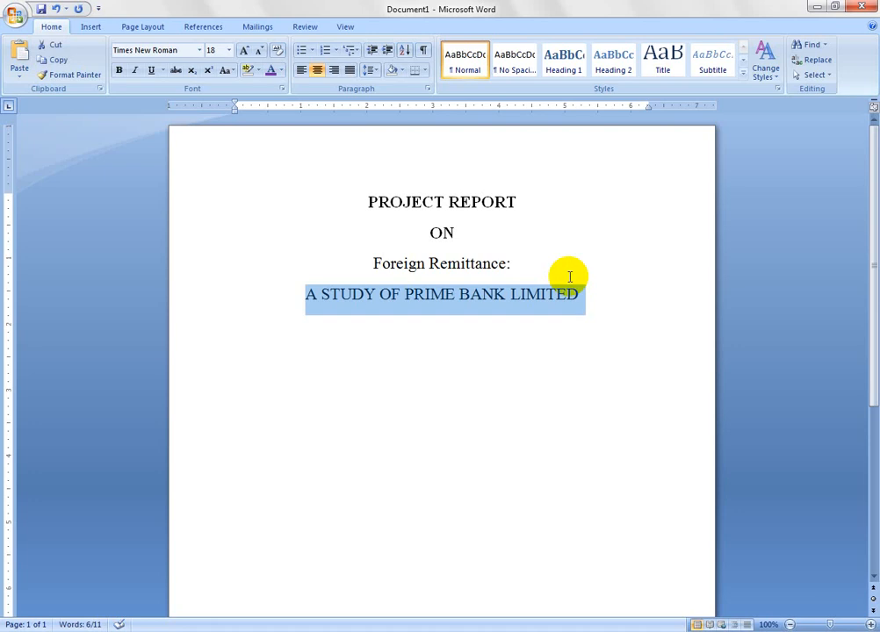
{"action": "key", "text": "ctrl+bracketleft"}
{"action": "key", "text": "ctrl+bracketleft"}
{"action": "key", "text": "ctrl+bracketleft"}
{"action": "key", "text": "ctrl+bracketleft"}
{"action": "key", "text": "ctrl+bracketleft"}
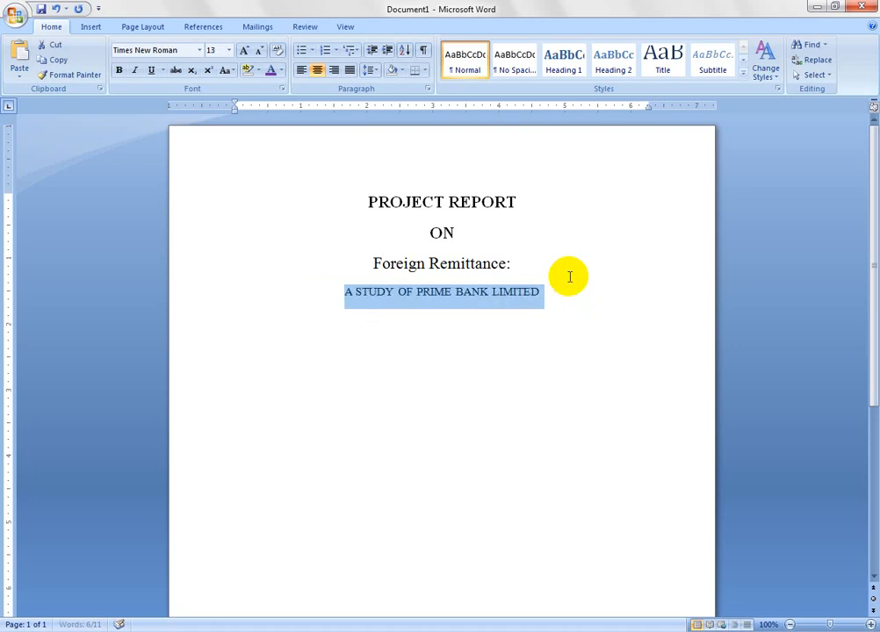
{"action": "left_click", "coordinate": [569, 276]}
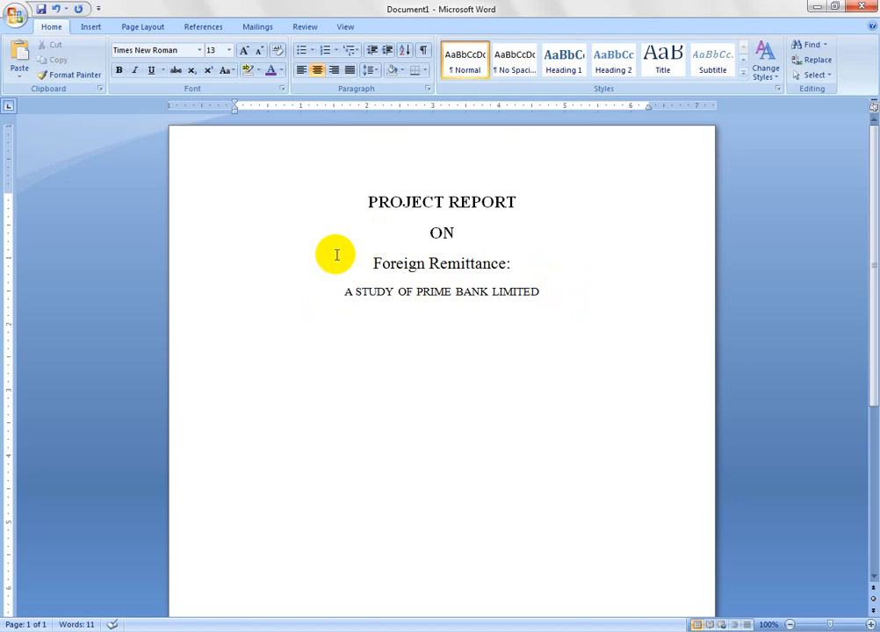
- Make the "Foreign Remittance:" line bold like the two title lines above it
{"action": "left_click_drag", "start_coordinate": [367, 200], "coordinate": [521, 249]}
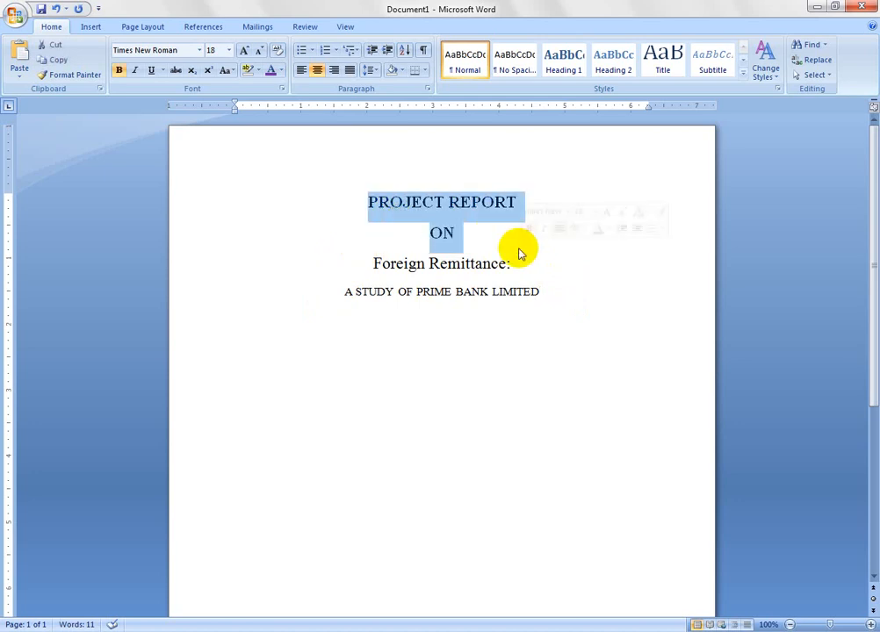
{"action": "left_click", "coordinate": [403, 264]}
{"action": "left_click_drag", "start_coordinate": [360, 261], "coordinate": [544, 264]}
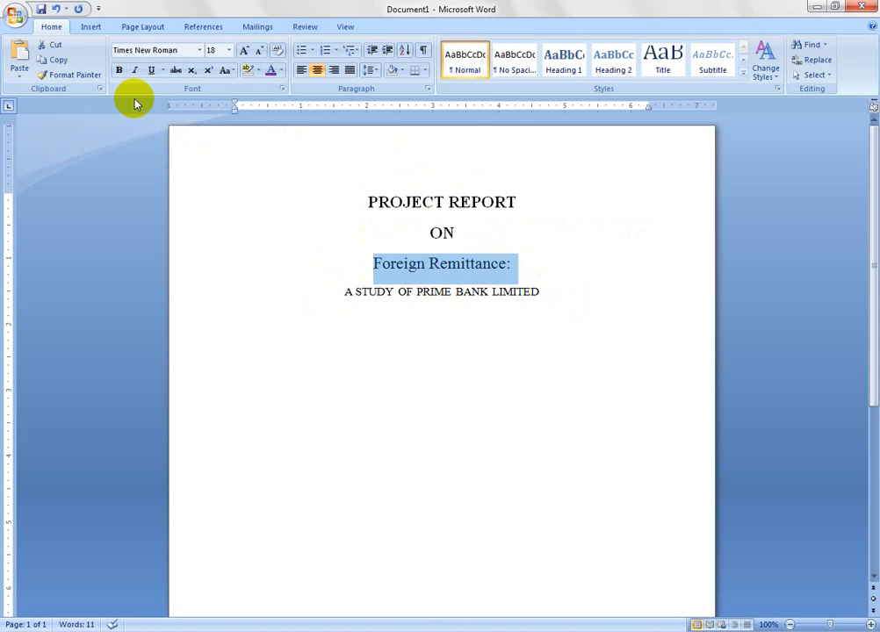
{"action": "left_click", "coordinate": [119, 70]}
{"action": "left_click", "coordinate": [420, 341]}
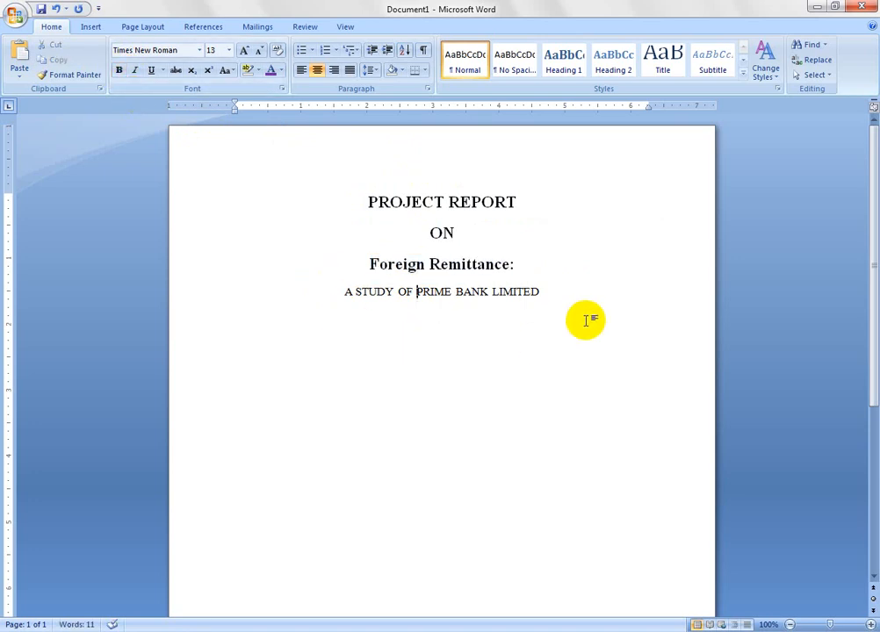
- Add the line "Submitted to" below "A STUDY OF PRIME BANK LIMITED"
{"action": "left_click", "coordinate": [578, 291]}
{"action": "key", "text": "Return"}
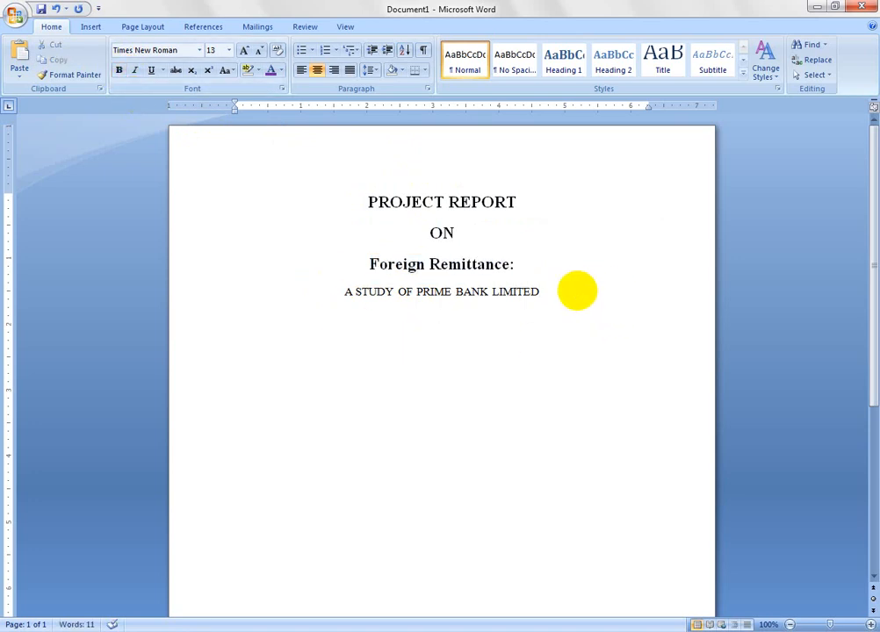
{"action": "type", "text": "sU"}
{"action": "key", "text": "shift+Home"}
{"action": "type", "text": "Submitted to"}
- Make the "Submitted to" line bold and enlarge it to 20 pt
{"action": "key", "text": "shift+Home"}
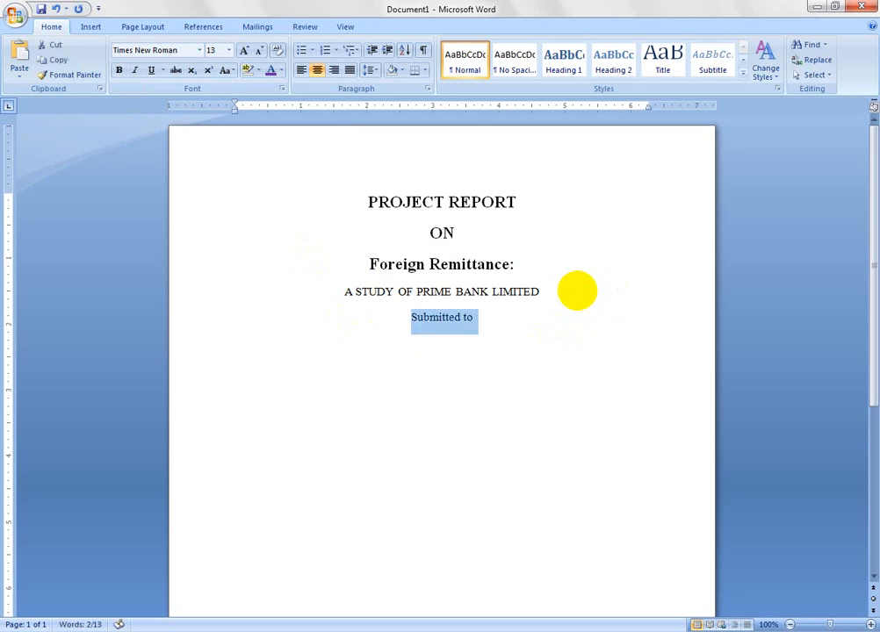
{"action": "key", "text": "ctrl+bracketright"}
{"action": "key", "text": "ctrl+bracketright"}
{"action": "key", "text": "ctrl+bracketright"}
{"action": "key", "text": "ctrl+bracketright"}
{"action": "key", "text": "ctrl+bracketright"}
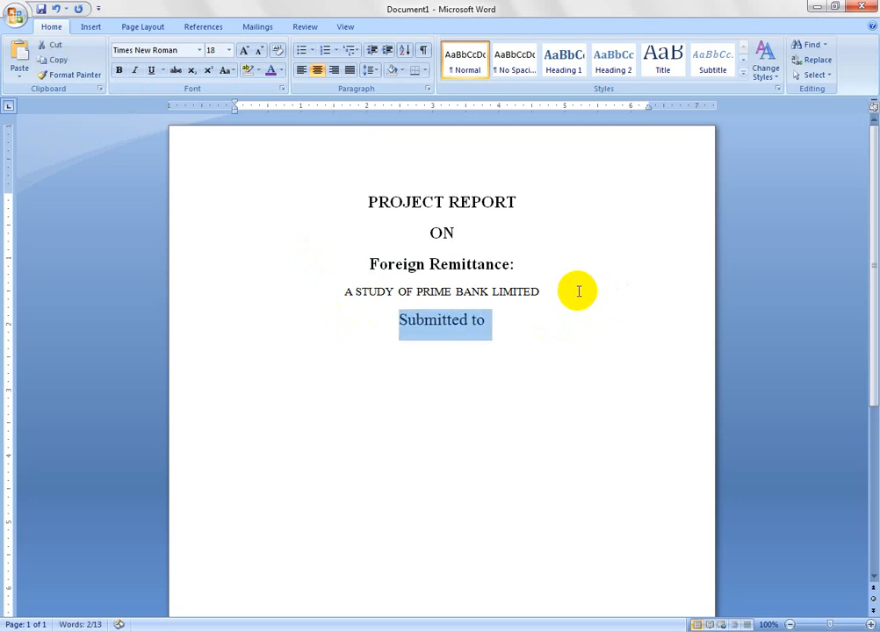
{"action": "key", "text": "ctrl+b"}
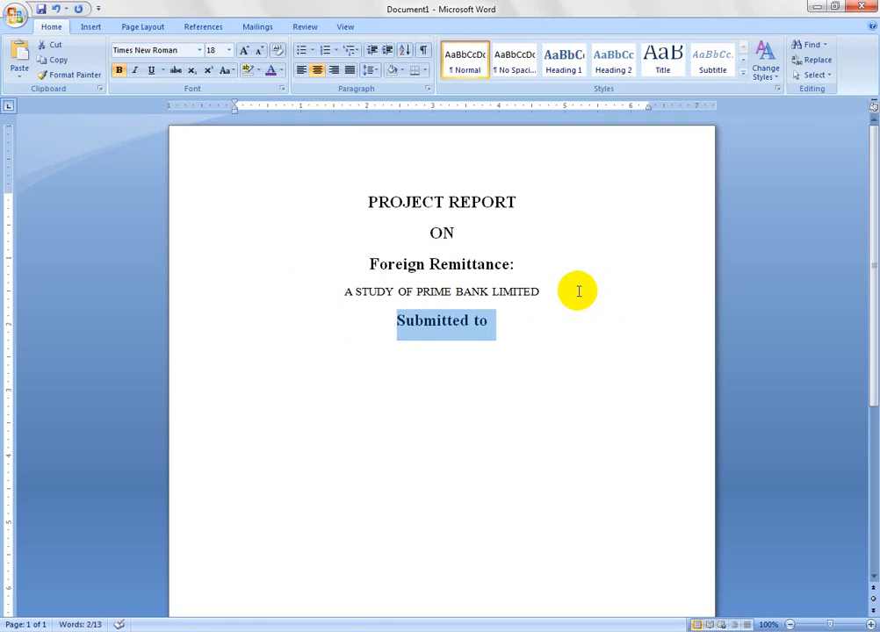
{"action": "key", "text": "ctrl+bracketright"}
{"action": "key", "text": "ctrl+bracketright"}
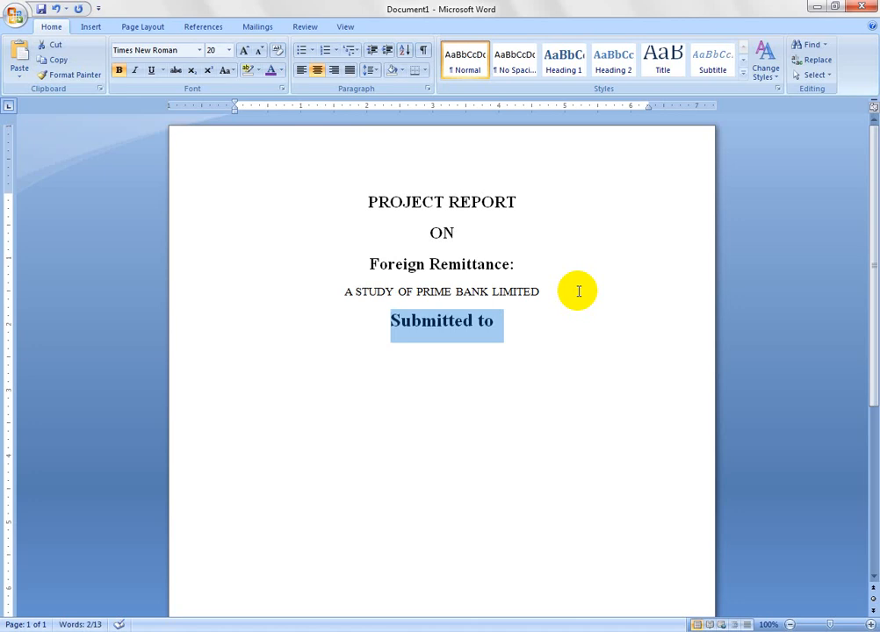
- Add a non-bold 18 pt line reading "Controller of Examinations" below "Submitted to"
{"action": "key", "text": "End"}
{"action": "key", "text": "Return"}
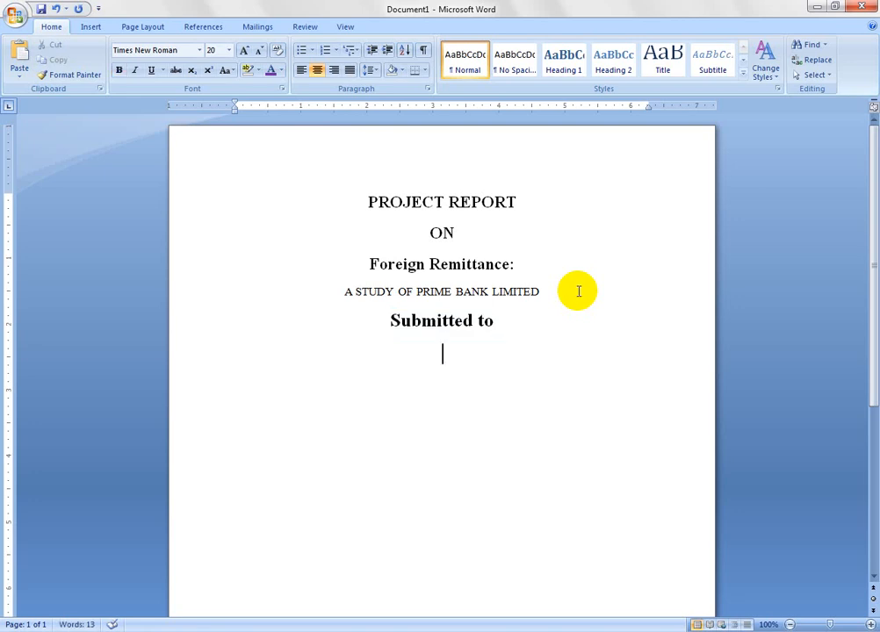
{"action": "key", "text": "ctrl+bracketleft"}
{"action": "key", "text": "ctrl+bracketleft"}
{"action": "type", "text": "Controll"}
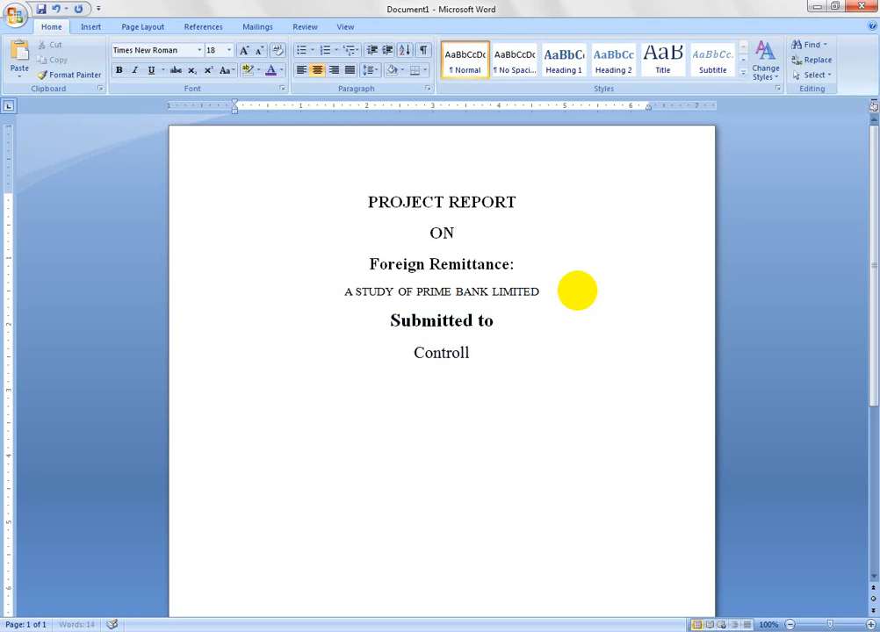
{"action": "type", "text": "er of"}
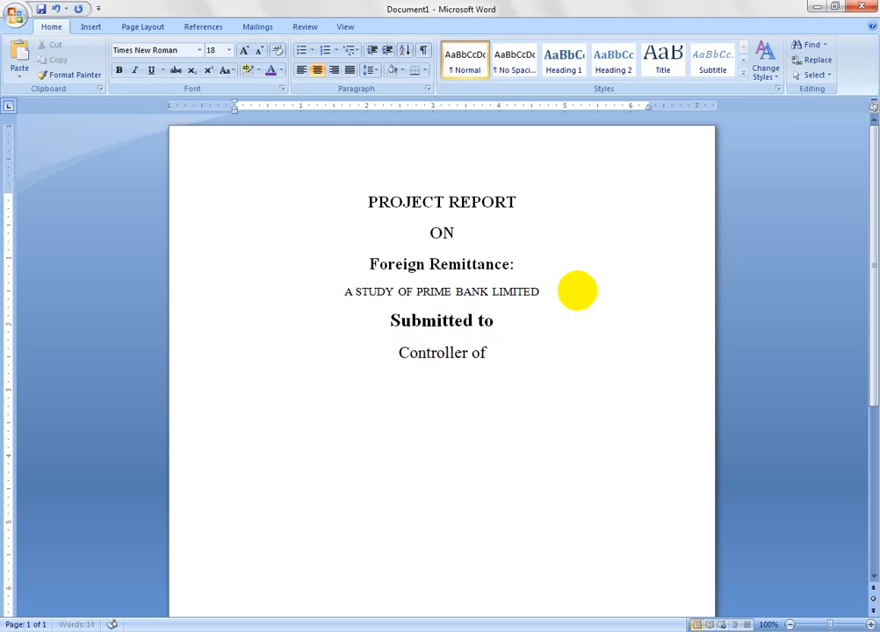
{"action": "type", "text": " Exa"}
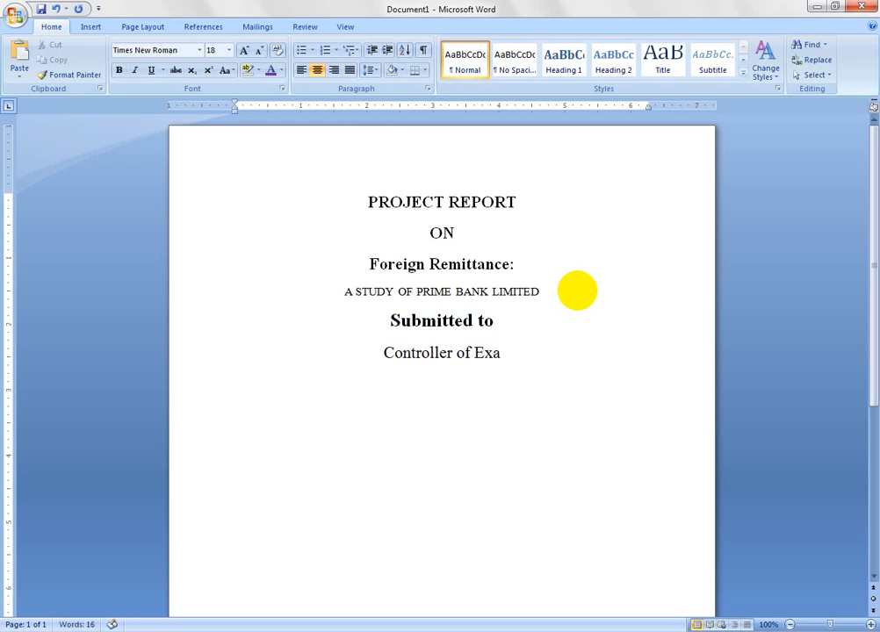
{"action": "type", "text": "min"}
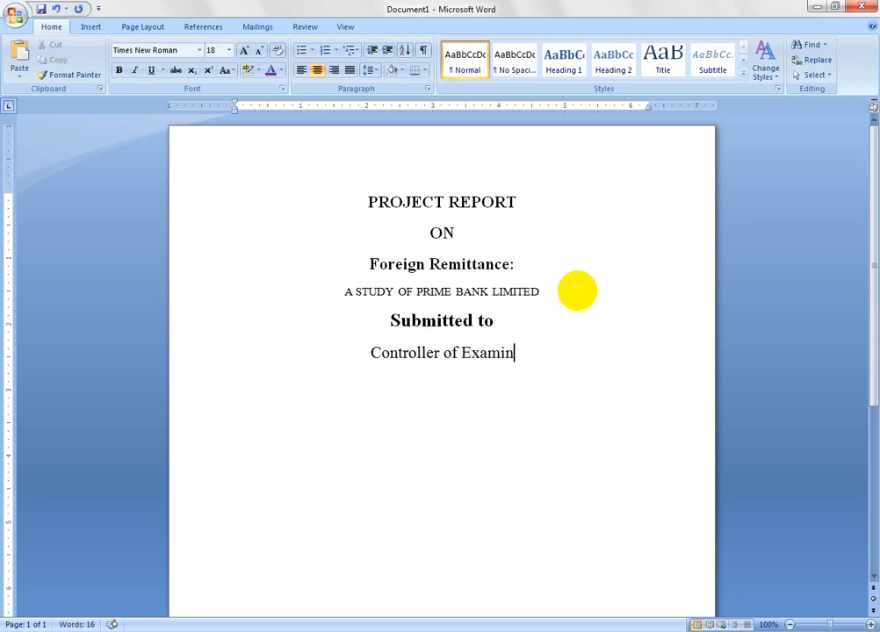
{"action": "type", "text": "atins"}
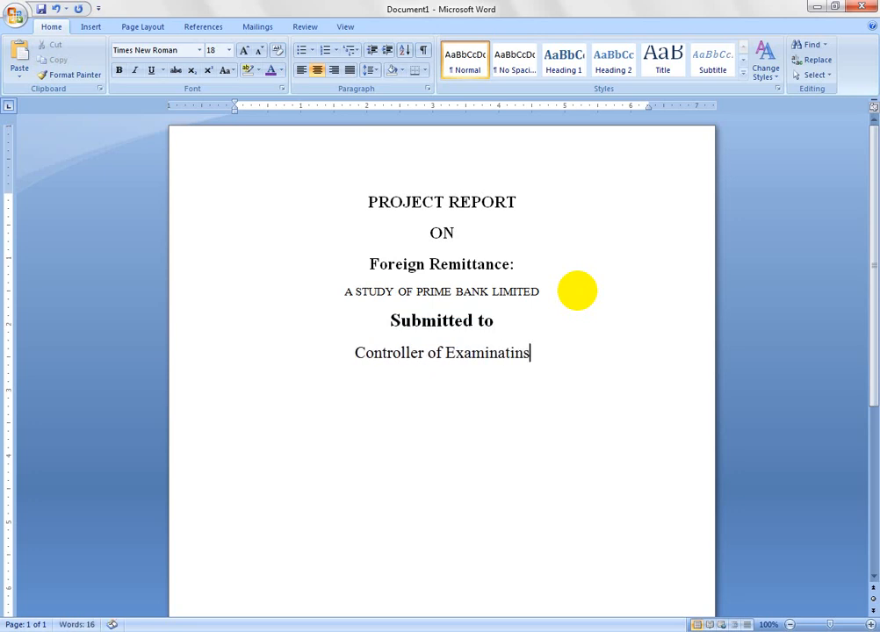
{"action": "key", "text": "BackSpace"}
{"action": "key", "text": "BackSpace"}
{"action": "type", "text": "ons"}
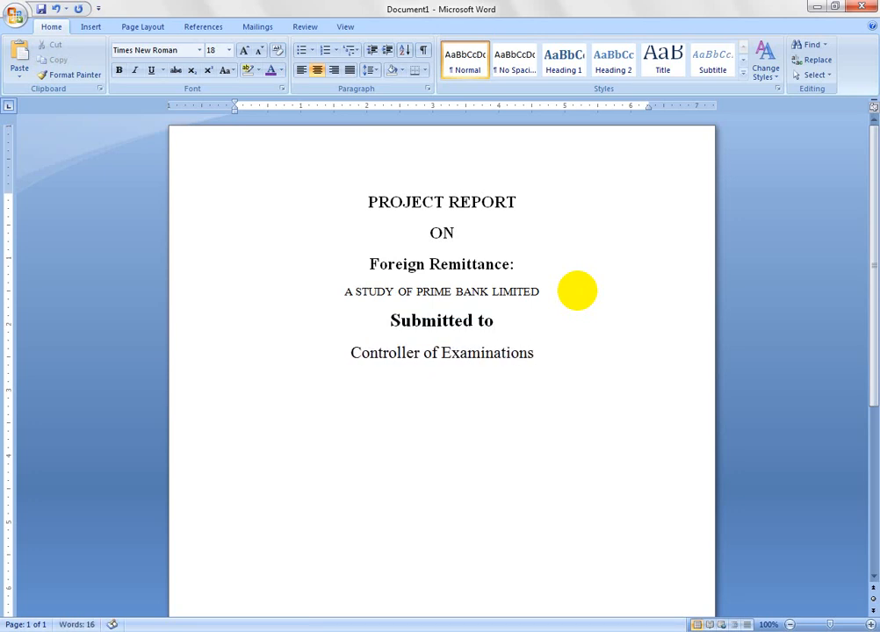
- Add the line "Dhaka University" below "Controller of Examinations"
{"action": "key", "text": "Return"}
{"action": "type", "text": "Dhaka Uni"}
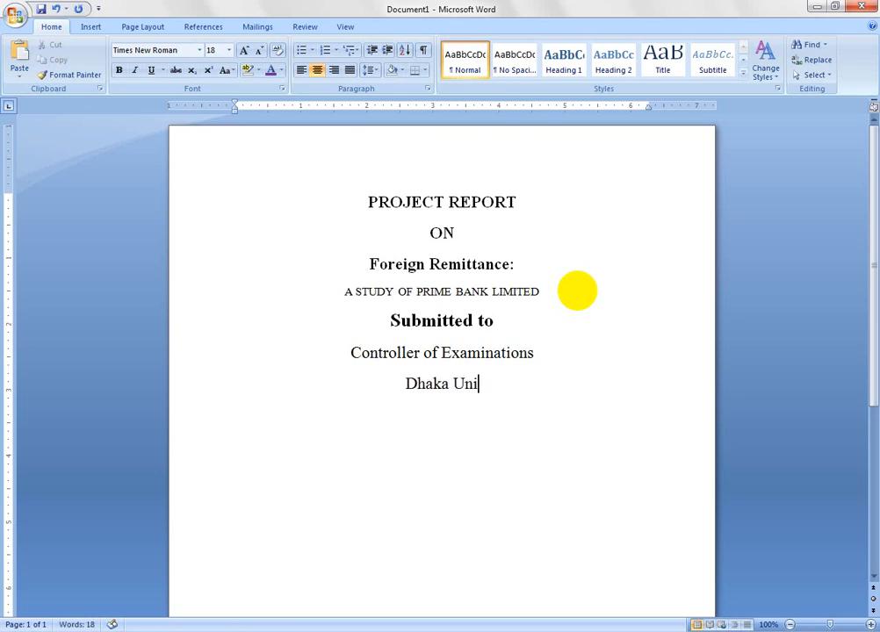
{"action": "type", "text": "versity"}
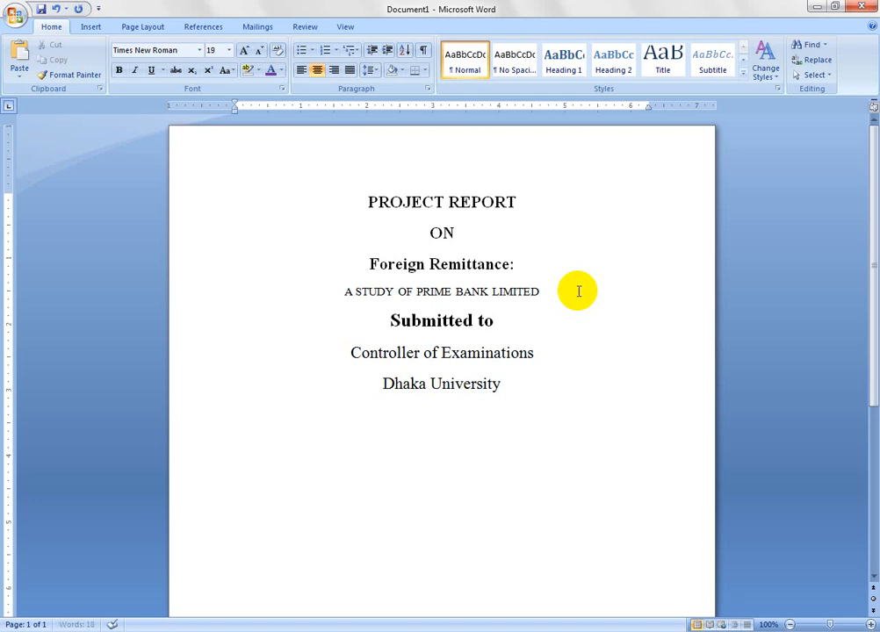
- Add the line "Supervised by" at 20 pt below "Dhaka University"
{"action": "key", "text": "ctrl+shift+period"}
{"action": "type", "text": "Supervi"}
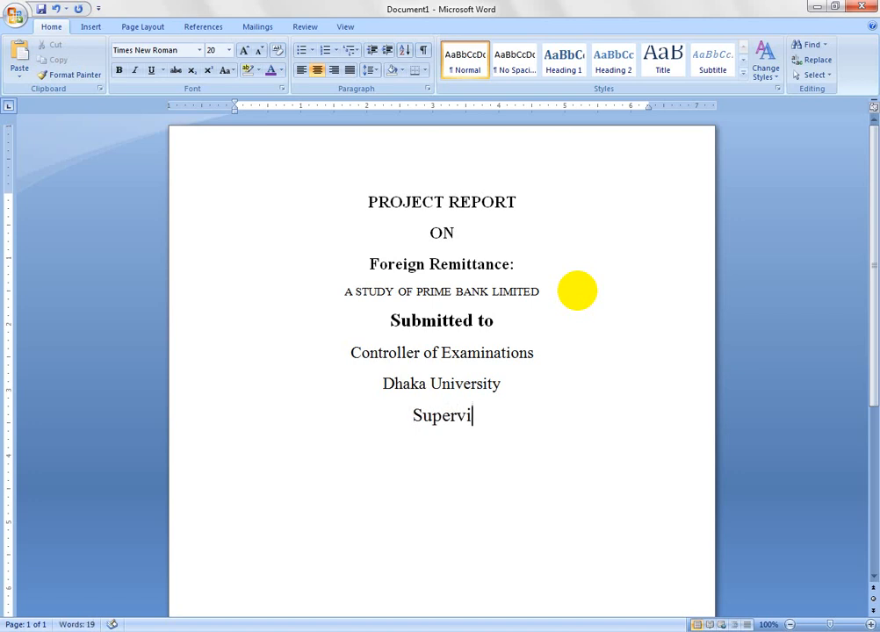
{"action": "type", "text": "sed By"}
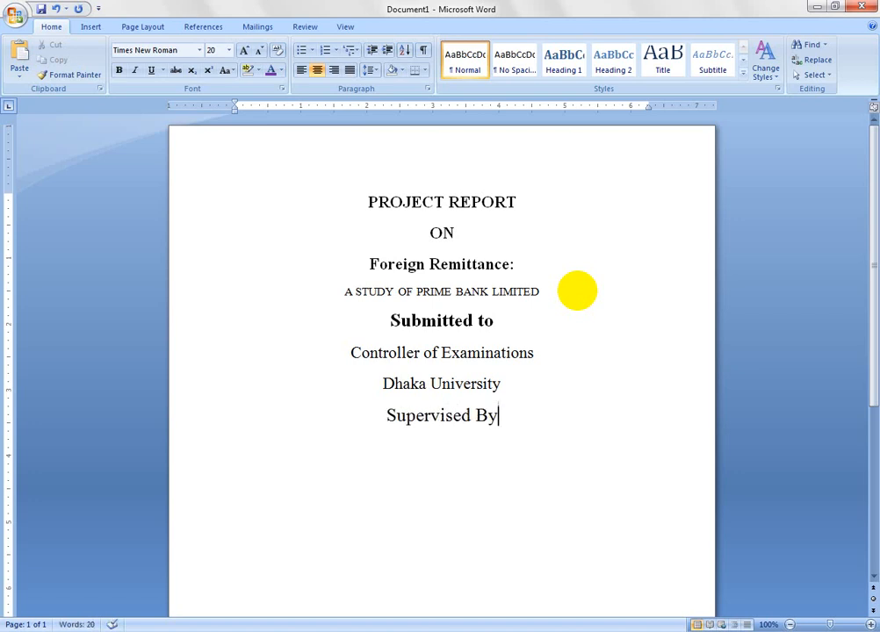
{"action": "key", "text": "BackSpace"}
{"action": "key", "text": "BackSpace"}
{"action": "type", "text": "by"}
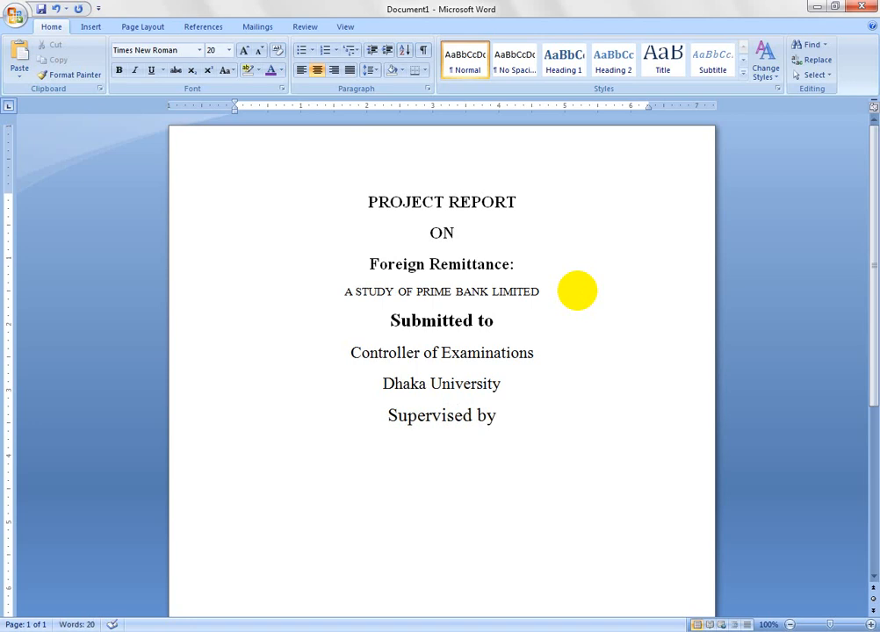
- Make the "Supervised by" line bold
{"action": "key", "text": "shift+Home"}
{"action": "key", "text": "ctrl+b"}
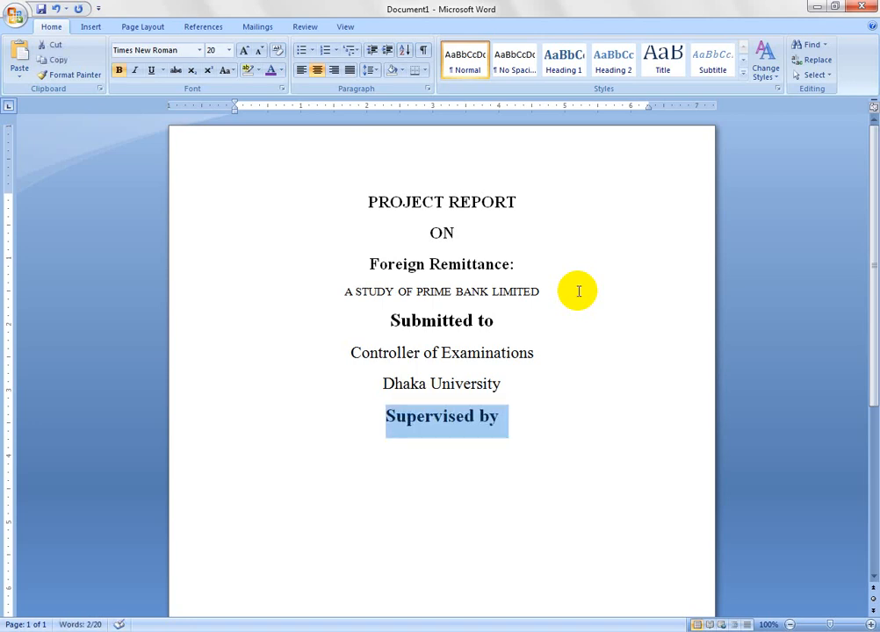
{"action": "key", "text": "Up"}
{"action": "key", "text": "Down"}
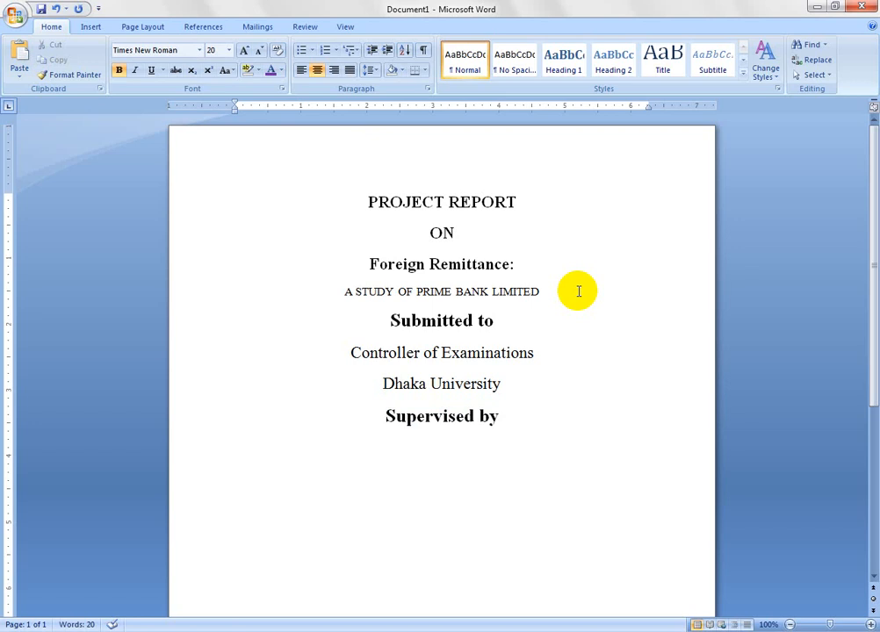
- Add the supervisor's full name and the title "Coordinator" as two 18 pt lines below "Supervised by"
{"action": "key", "text": "Return"}
{"action": "key", "text": "ctrl+shift+comma"}
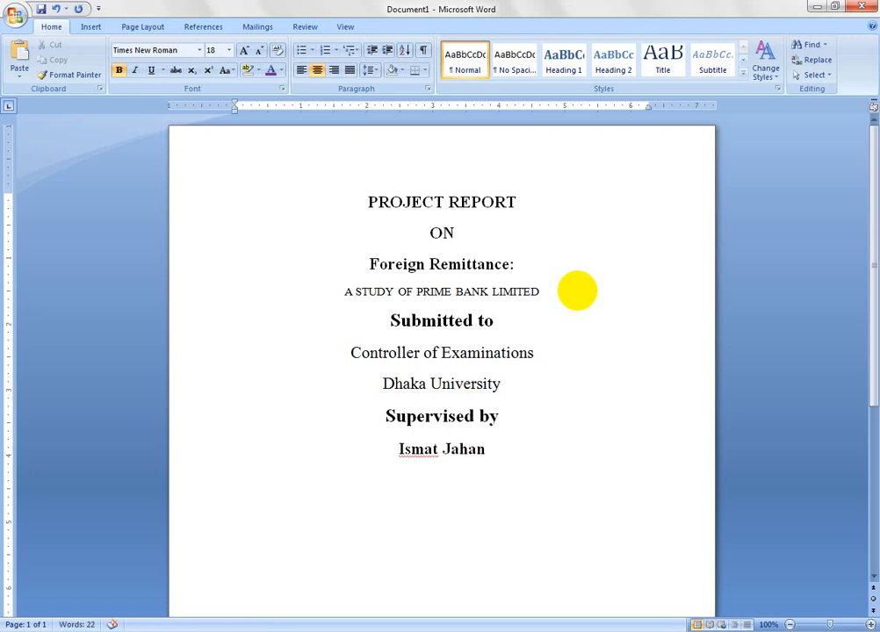
{"action": "key", "text": "Return"}
{"action": "type", "text": "Coordi"}
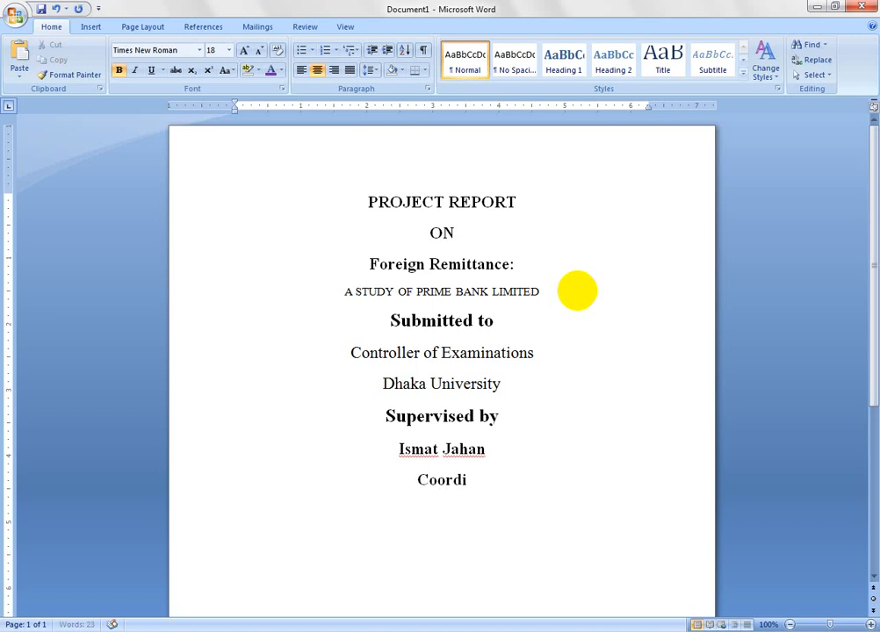
{"action": "type", "text": "nator"}
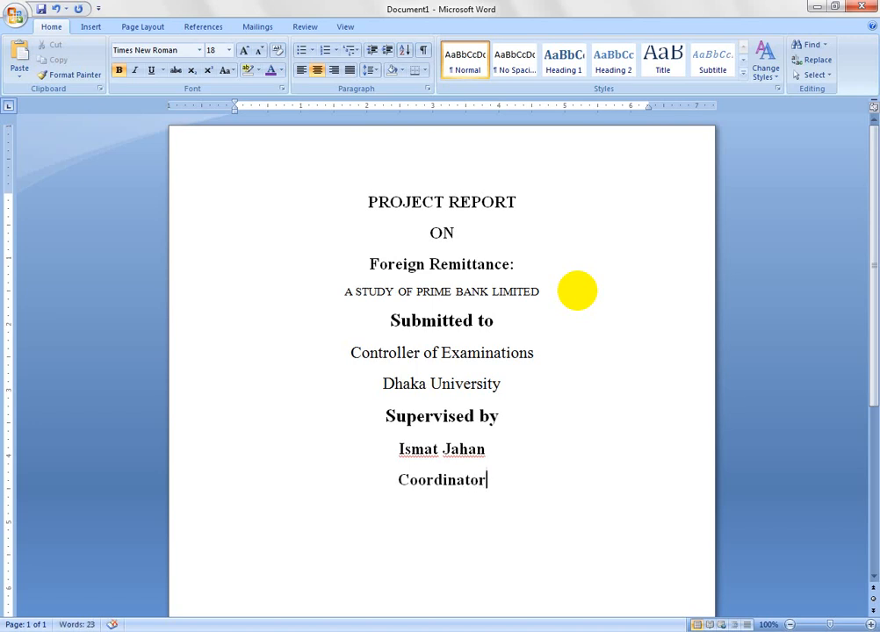
- Remove the bold formatting from the supervisor's name and "Coordinator" lines
{"action": "key", "text": "shift+Home"}
{"action": "key", "text": "shift+Up"}
{"action": "key", "text": "ctrl+b"}
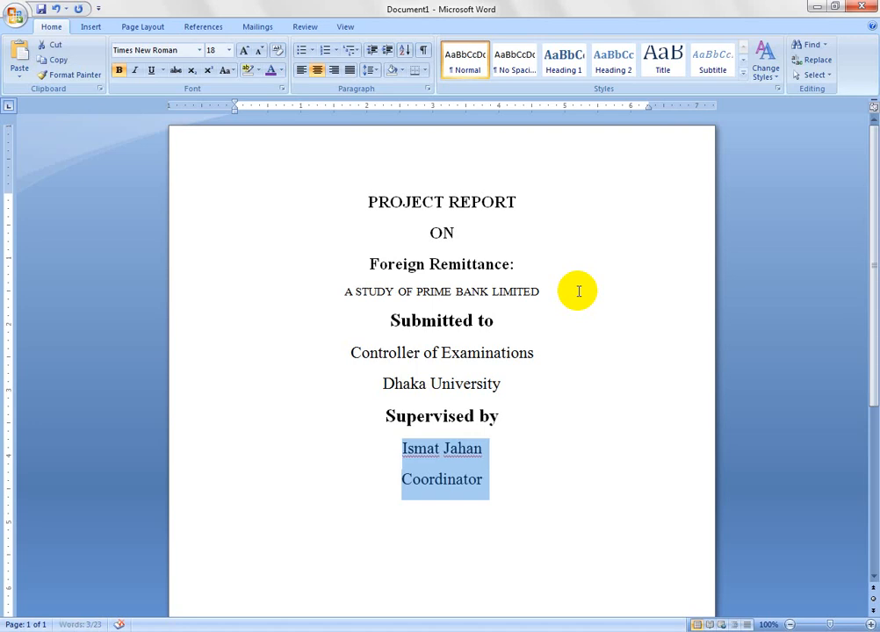
{"action": "key", "text": "Left"}
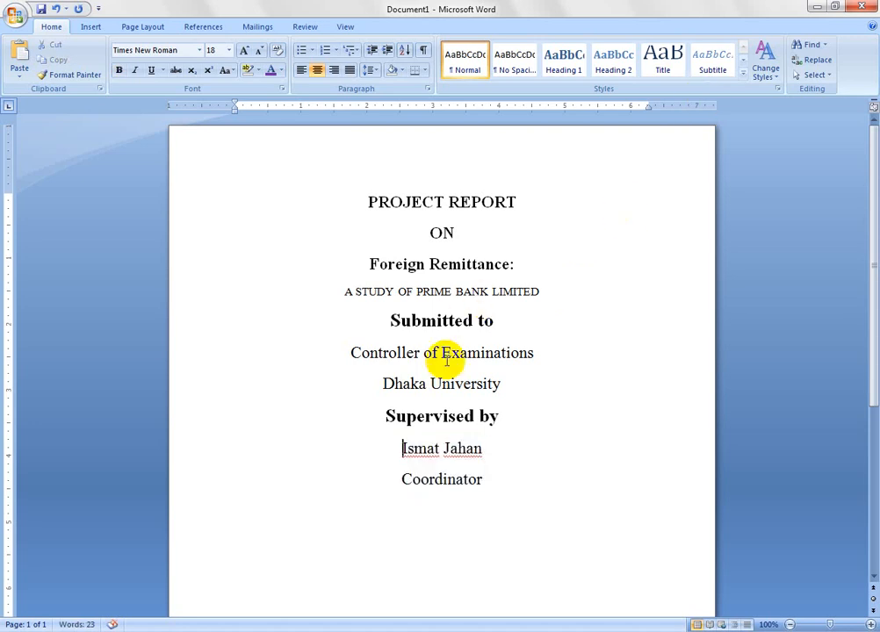
{"action": "left_click_drag", "start_coordinate": [388, 322], "coordinate": [510, 384]}
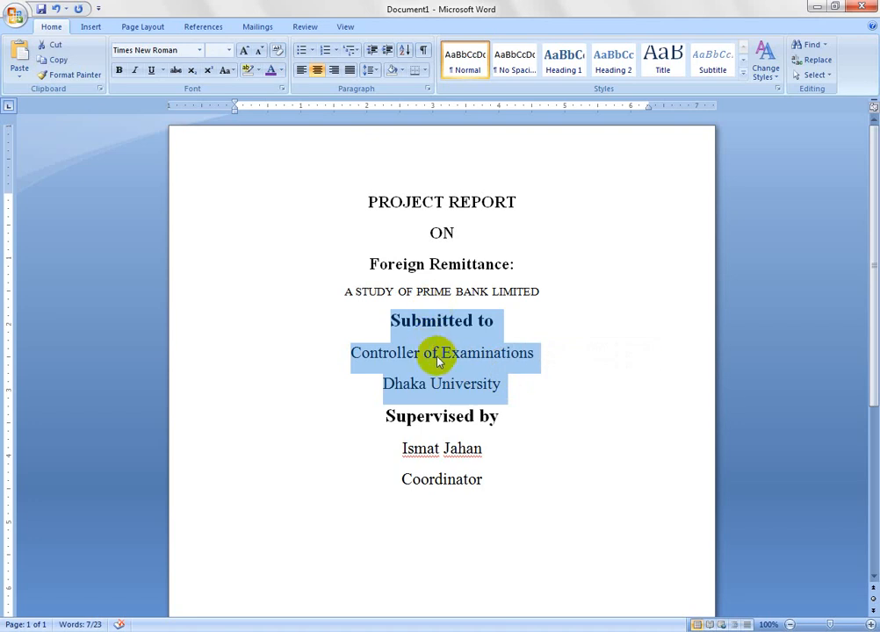
{"action": "left_click", "coordinate": [371, 70]}
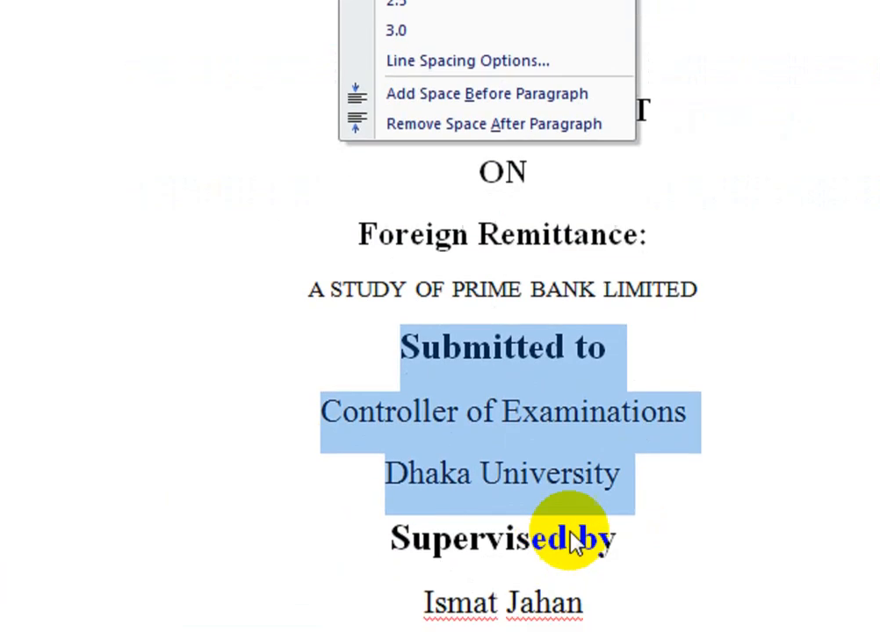
{"action": "left_click", "coordinate": [508, 551]}
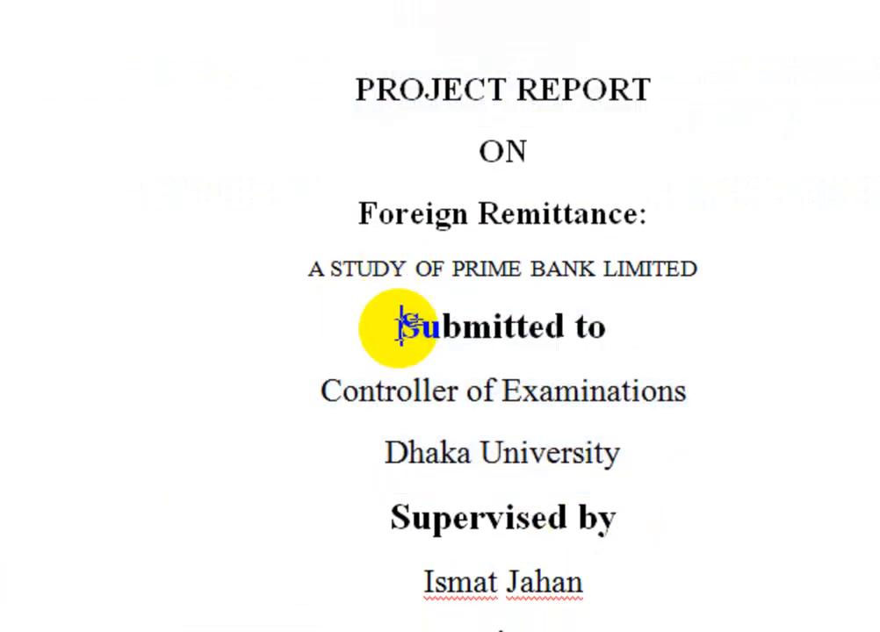
- Set line spacing to 1.0 and remove the space after paragraphs for the lines from "Submitted to" through "Supervised by"
{"action": "left_click_drag", "start_coordinate": [403, 321], "coordinate": [642, 489]}
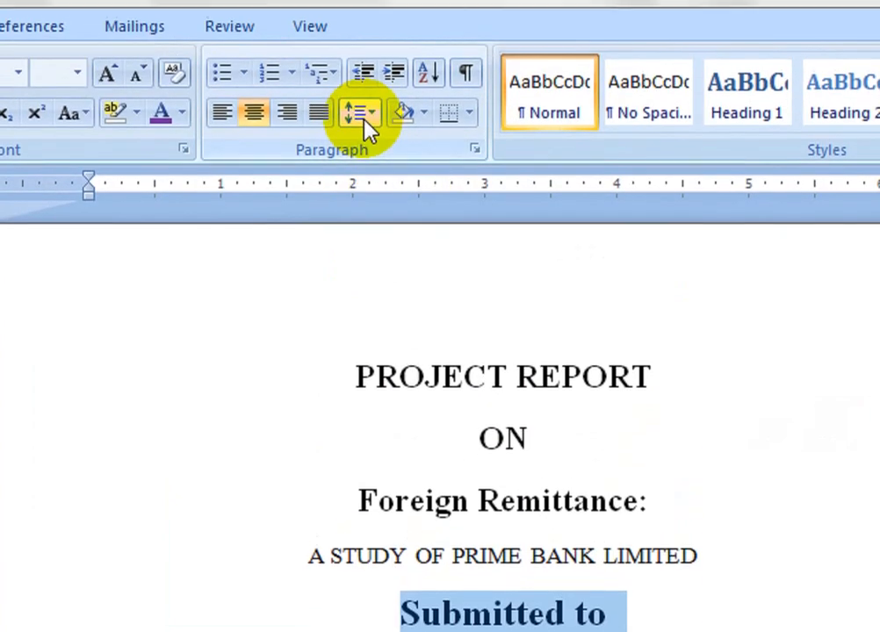
{"action": "left_click", "coordinate": [364, 146]}
{"action": "left_click", "coordinate": [393, 176]}
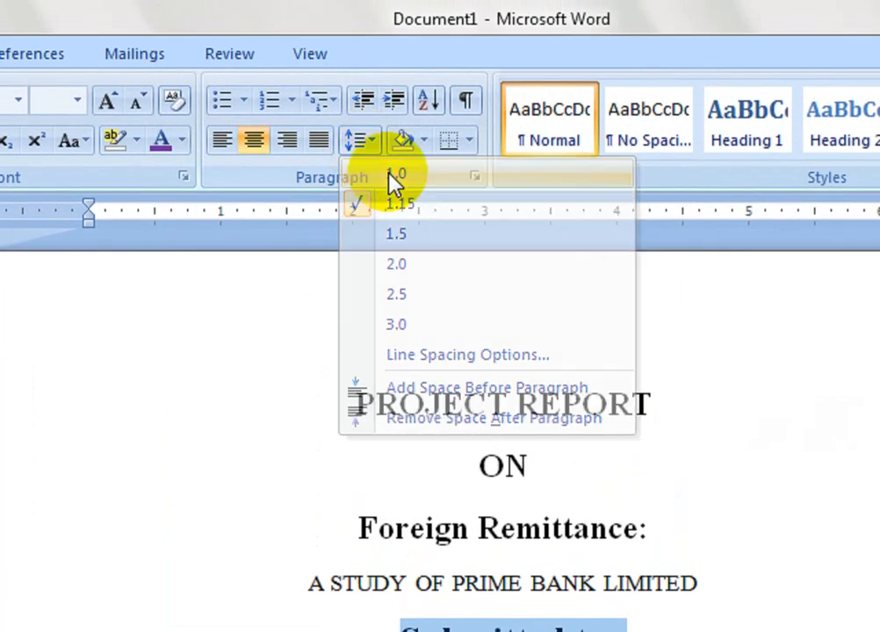
{"action": "left_click", "coordinate": [363, 143]}
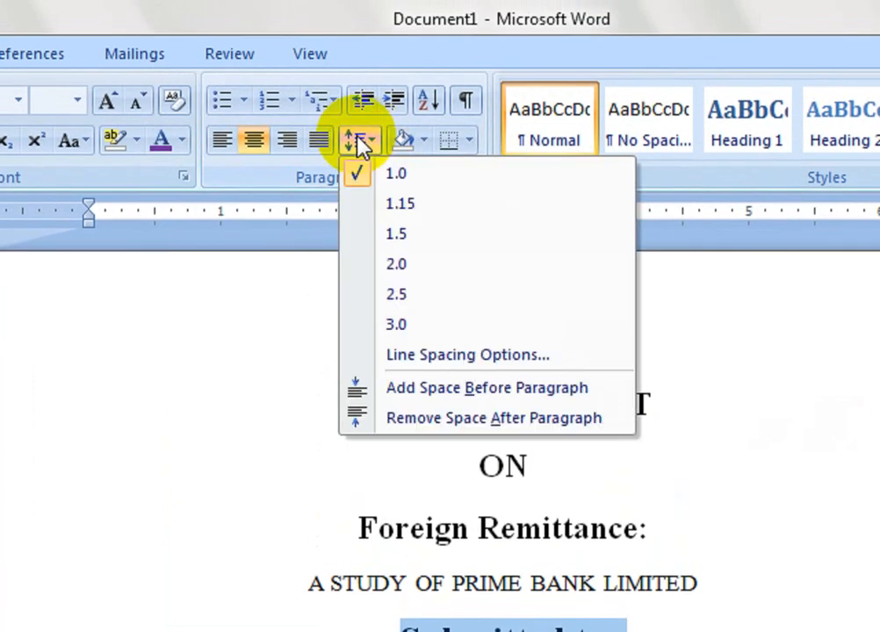
{"action": "left_click", "coordinate": [431, 418]}
{"action": "left_click", "coordinate": [668, 559]}
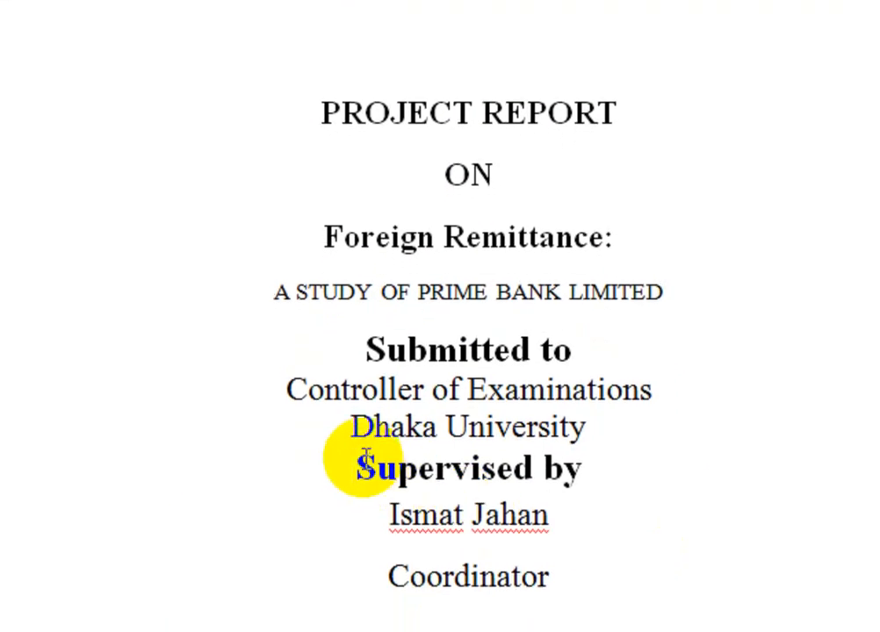
- Insert a blank line above "Supervised by" and reduce its font size to narrow the gap
{"action": "left_click", "coordinate": [358, 466]}
{"action": "key", "text": "Return"}
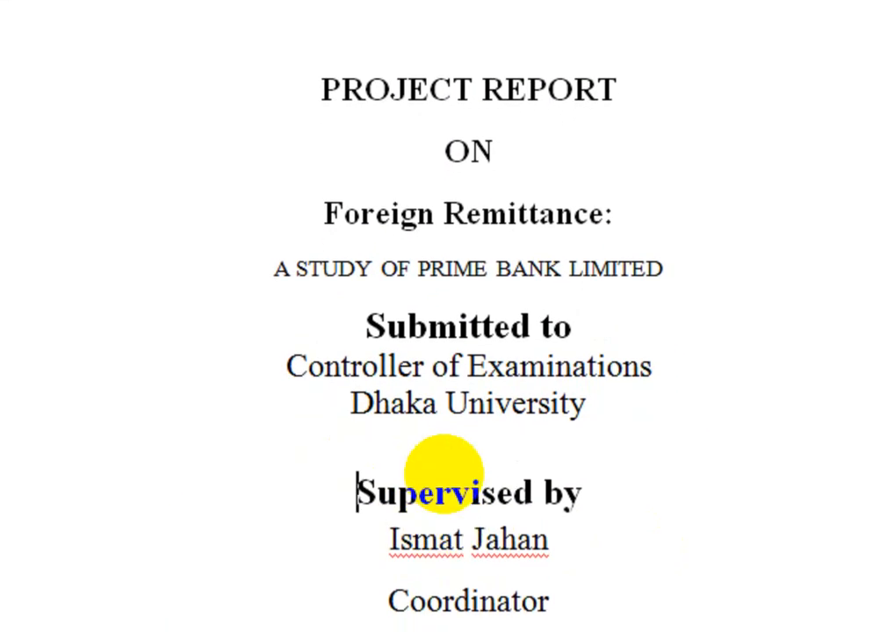
{"action": "key", "text": "Up"}
{"action": "key", "text": "ctrl+shift+comma"}
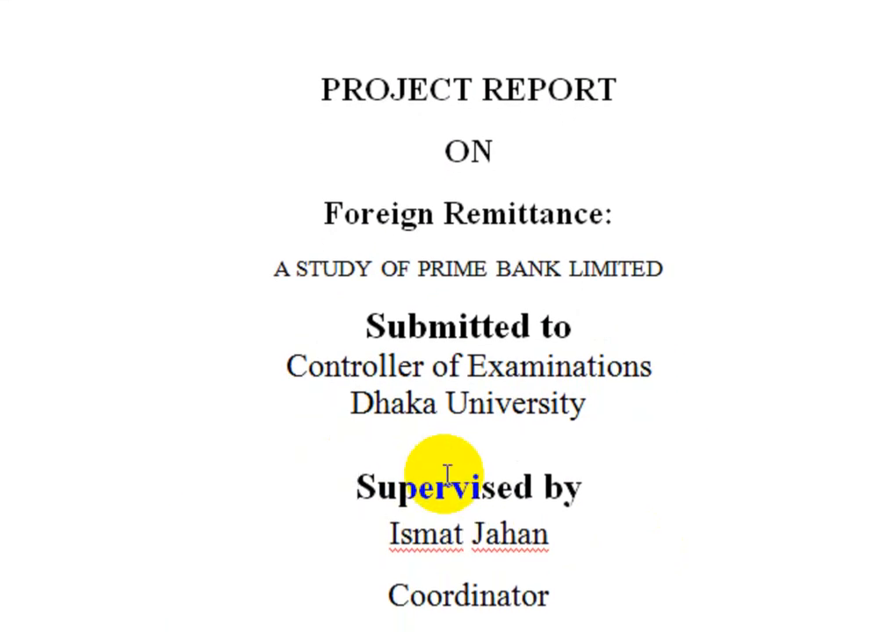
{"action": "key", "text": "ctrl+shift+comma"}
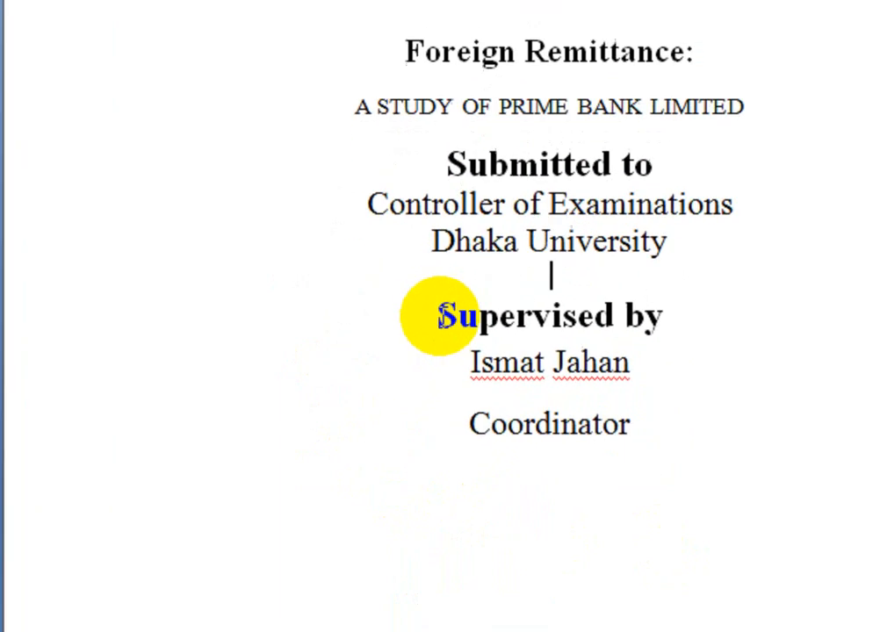
- Set line spacing to 1.0 for the "Supervised by" block and remove the space after the supervisor's name and "Coordinator" lines
{"action": "left_click_drag", "start_coordinate": [387, 396], "coordinate": [508, 449]}
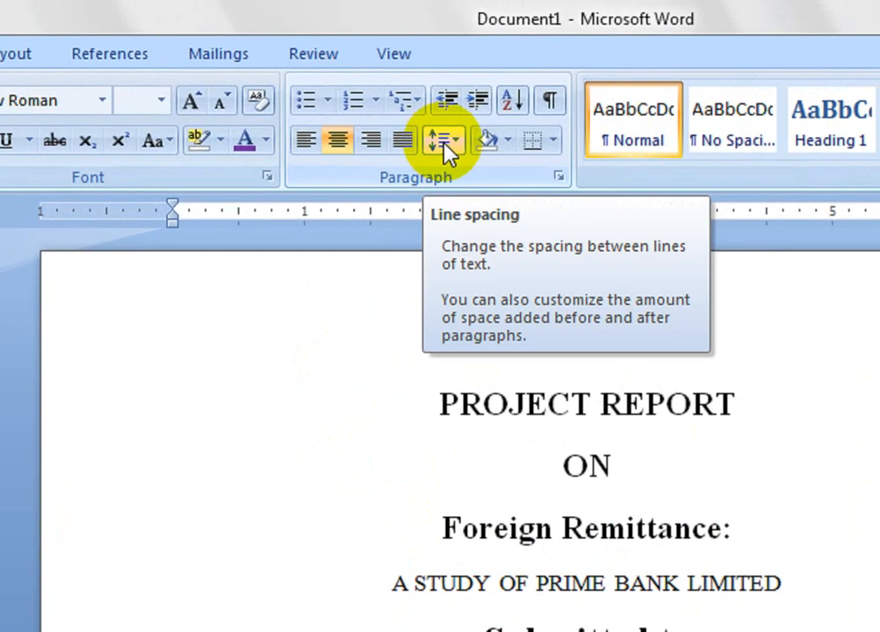
{"action": "left_click", "coordinate": [442, 142]}
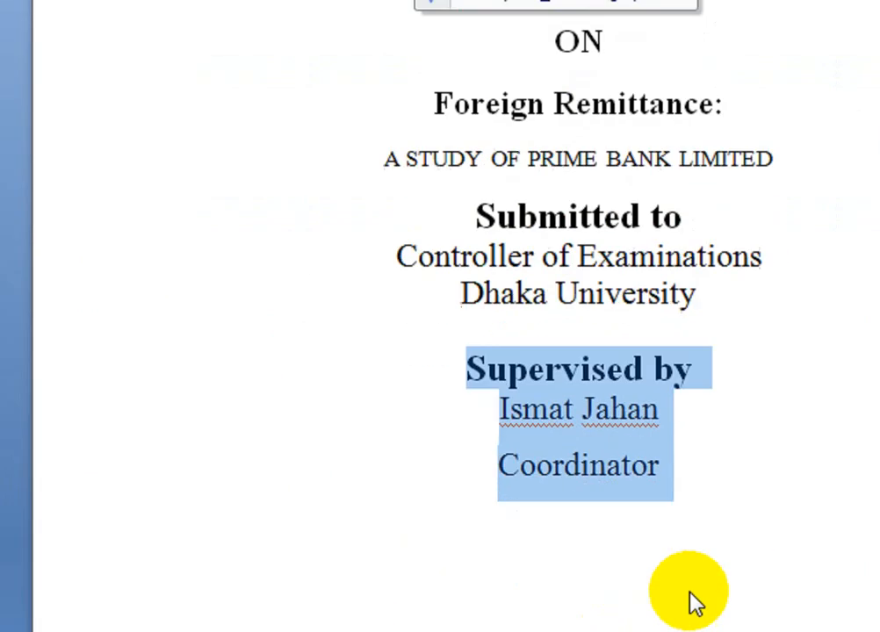
{"action": "left_click", "coordinate": [522, 410]}
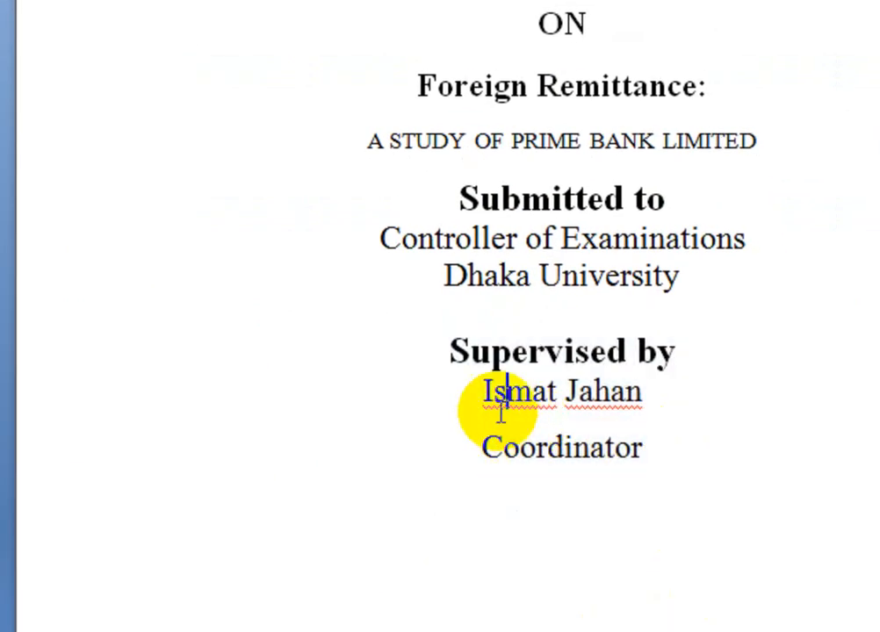
{"action": "left_click_drag", "start_coordinate": [501, 407], "coordinate": [561, 448]}
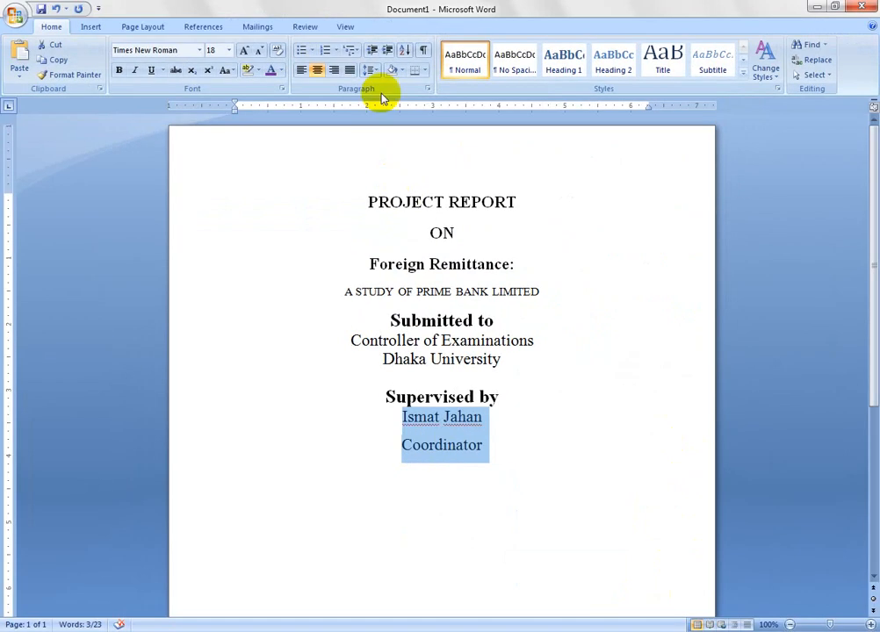
{"action": "left_click", "coordinate": [370, 70]}
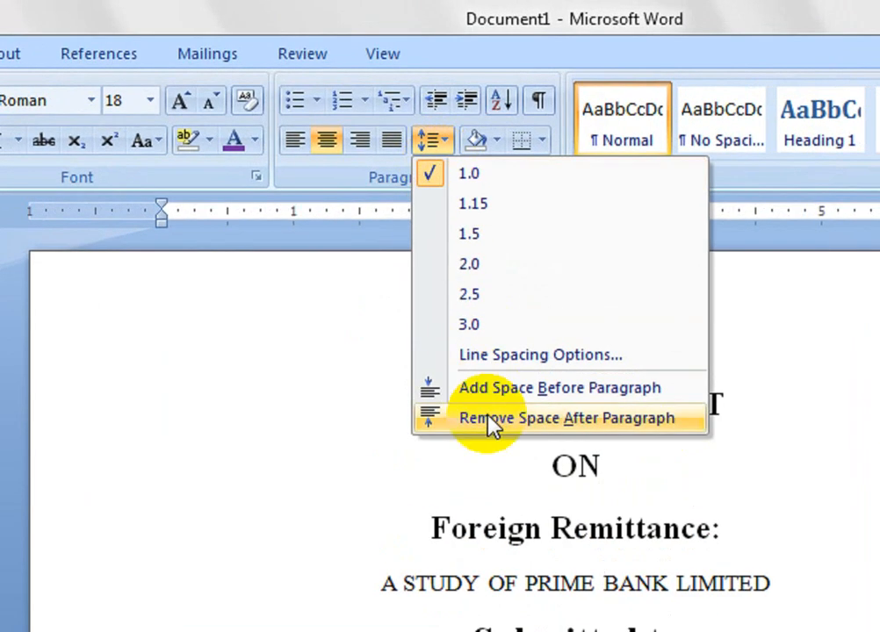
{"action": "left_click", "coordinate": [488, 420]}
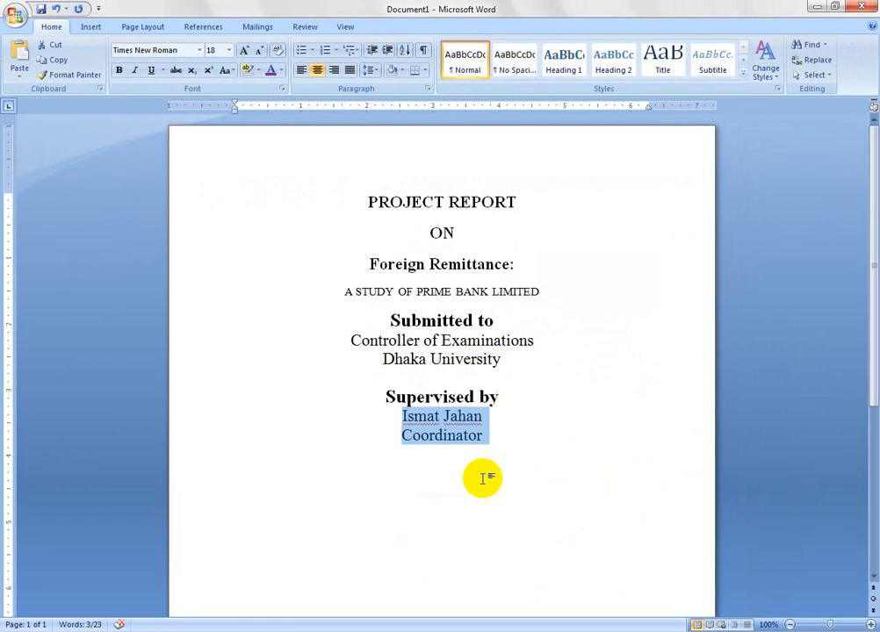
{"action": "left_click", "coordinate": [501, 441]}
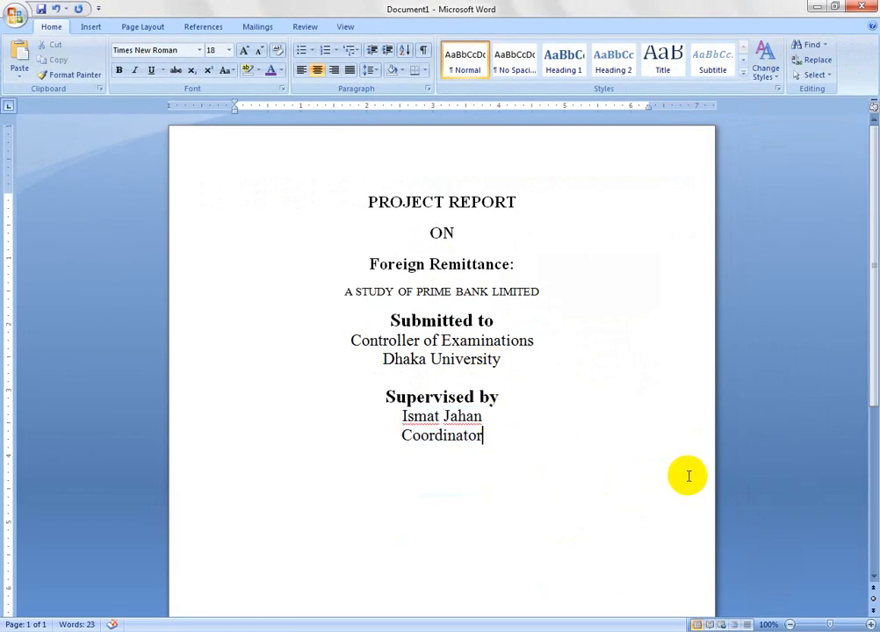
- Add a 20 pt "Submitted by" line below "Coordinator", separated from it by a blank line
{"action": "key", "text": "Return"}
{"action": "key", "text": "ctrl+shift+period"}
{"action": "type", "text": "Sub"}
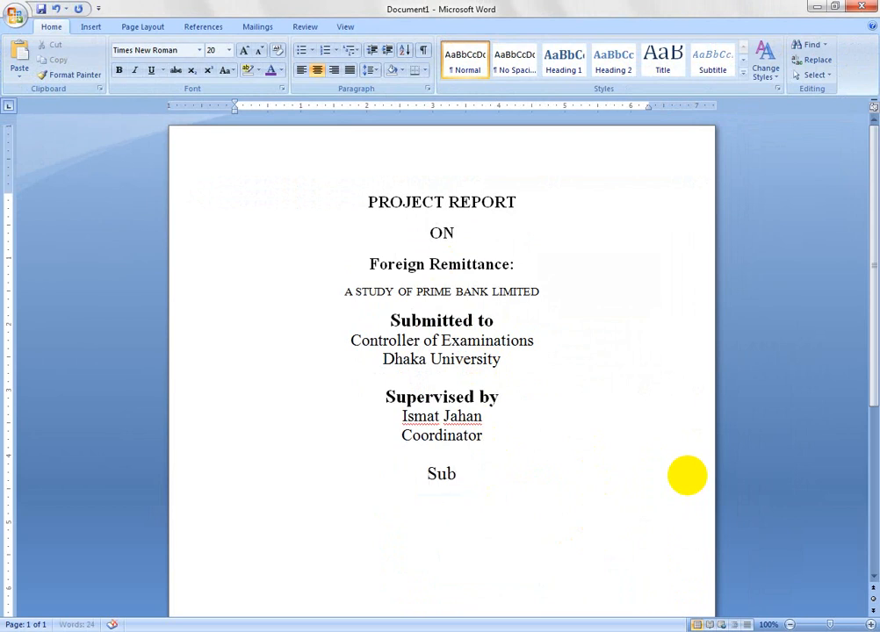
{"action": "type", "text": "mitted by"}
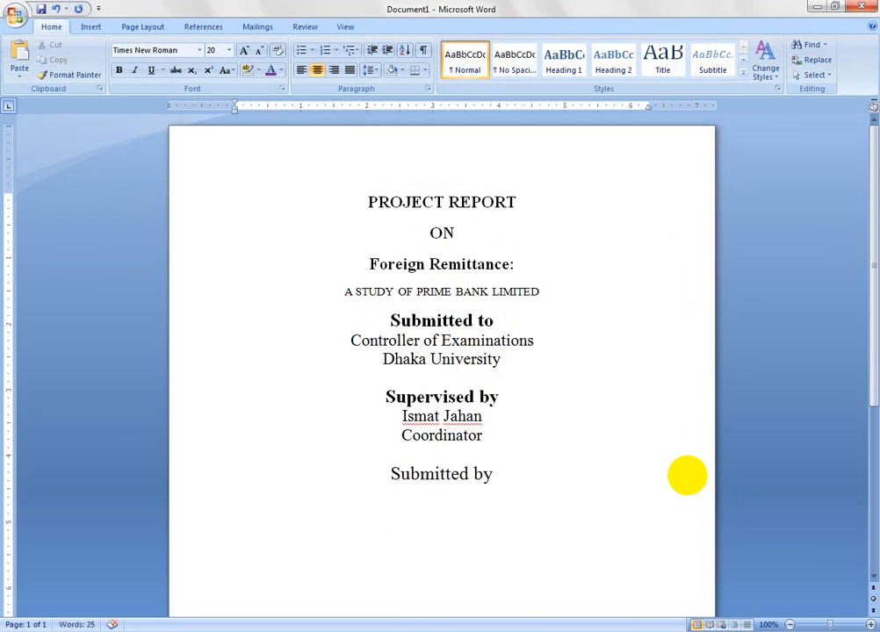
- Add a colon to the end of both the "Supervised by" and "Submitted by" headings
{"action": "key", "text": "Up"}
{"action": "key", "text": "Up"}
{"action": "key", "text": "Up"}
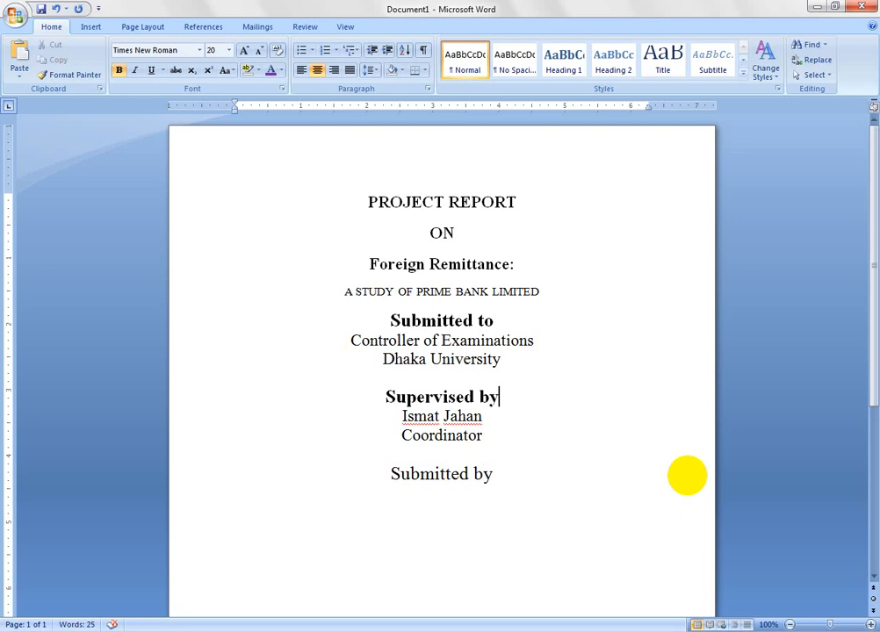
{"action": "type", "text": ":"}
{"action": "key", "text": "Down"}
{"action": "key", "text": "Down"}
{"action": "key", "text": "Down"}
{"action": "key", "text": "Down"}
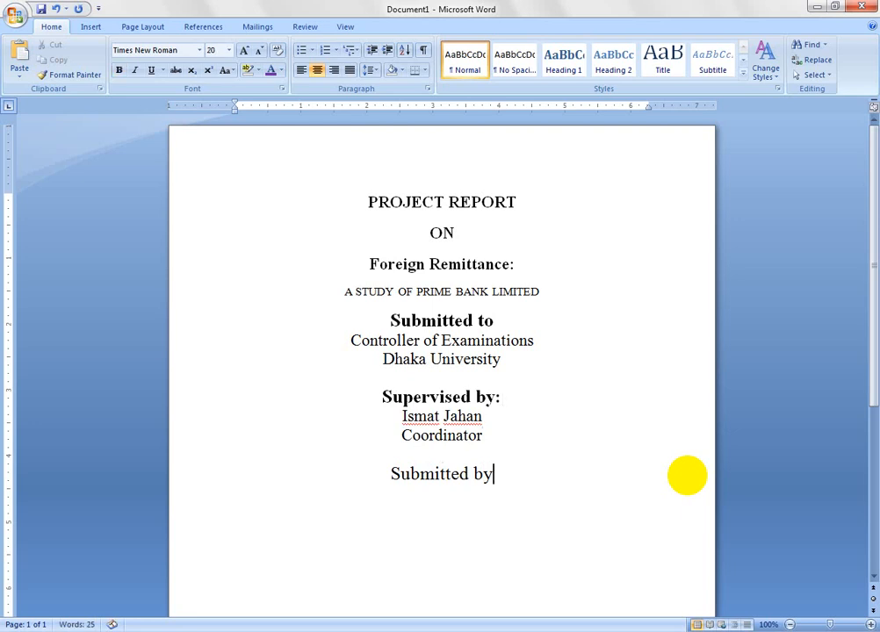
{"action": "type", "text": ":"}
- Make the "Submitted by:" heading bold
{"action": "triple_click", "coordinate": [689, 476]}
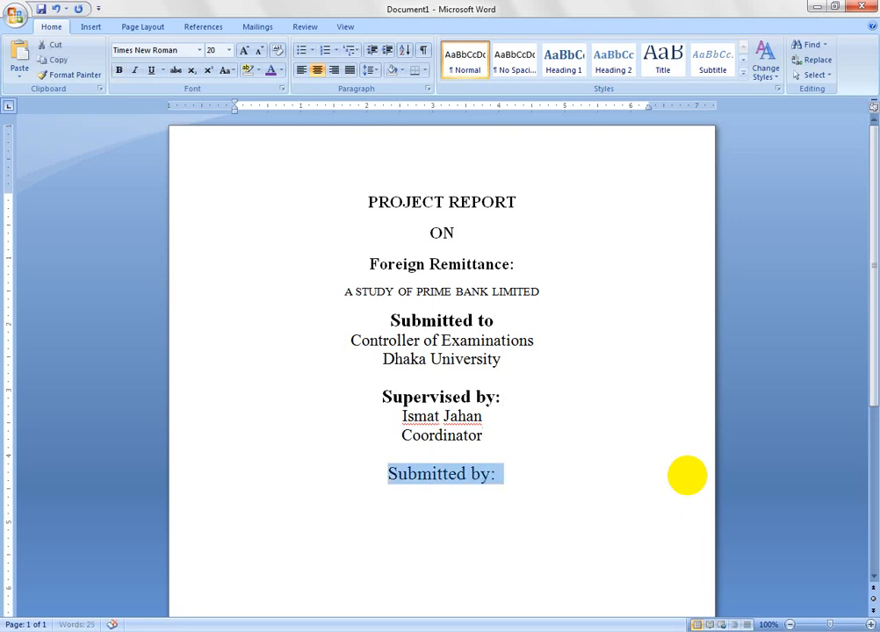
{"action": "key", "text": "ctrl+b"}
{"action": "key", "text": "End"}
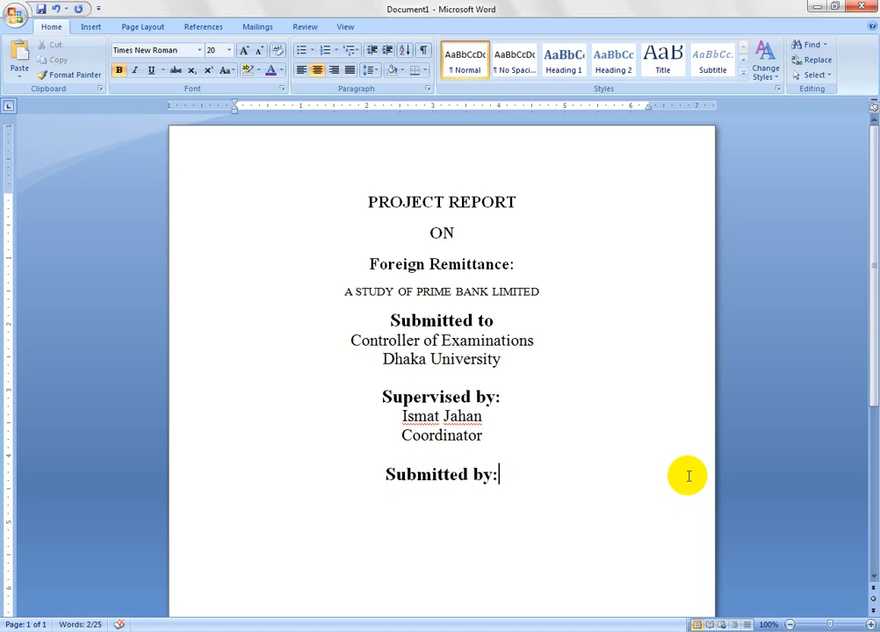
- Add a non-bold 18 pt "Name" line with a tab-separated colon below "Submitted by:"
{"action": "key", "text": "Return"}
{"action": "key", "text": "ctrl+shift+less"}
{"action": "type", "text": "Name"}
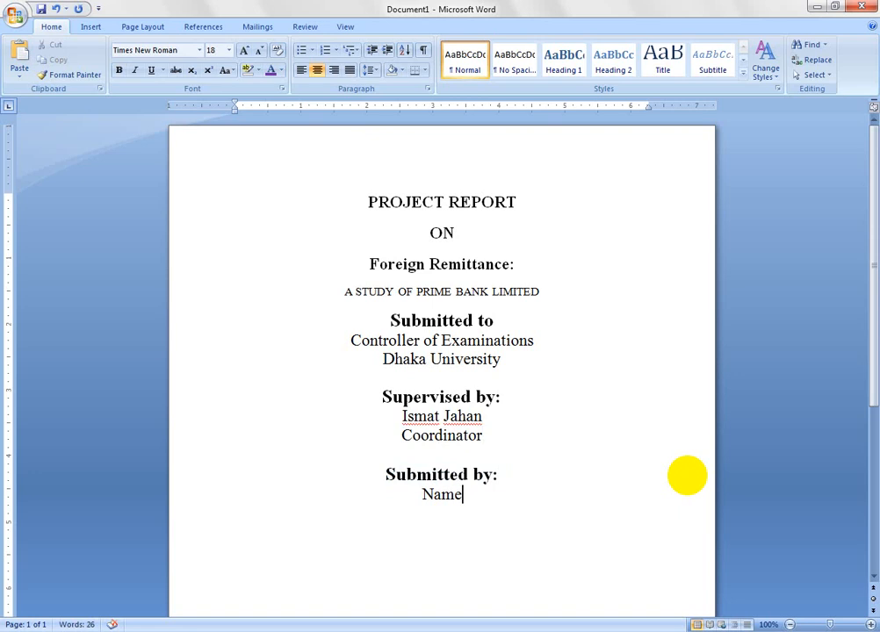
{"action": "key", "text": "Tab"}
{"action": "type", "text": ":"}
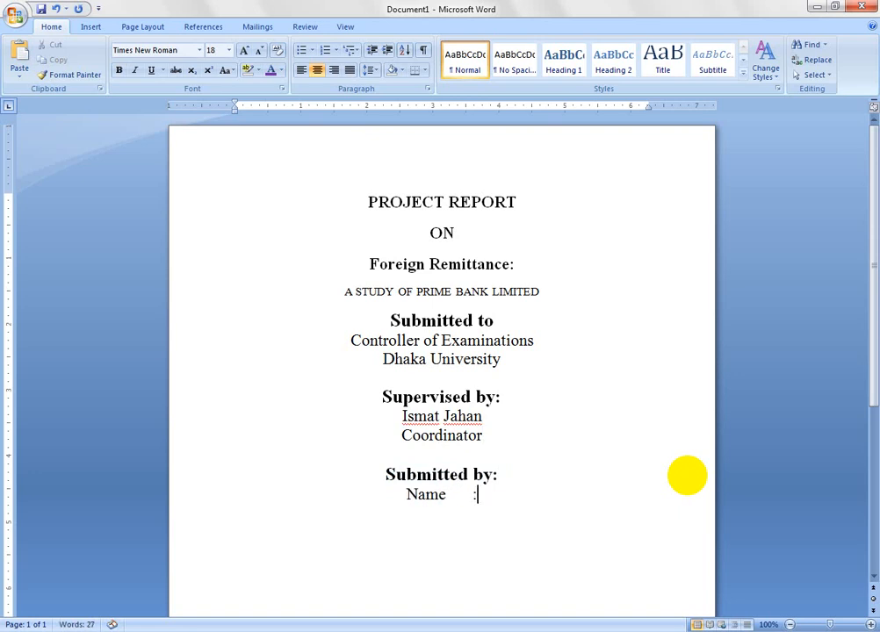
- Add a "Registration No." line with a tab-separated colon below the "Name" line
{"action": "key", "text": "Return"}
{"action": "type", "text": "Registr"}
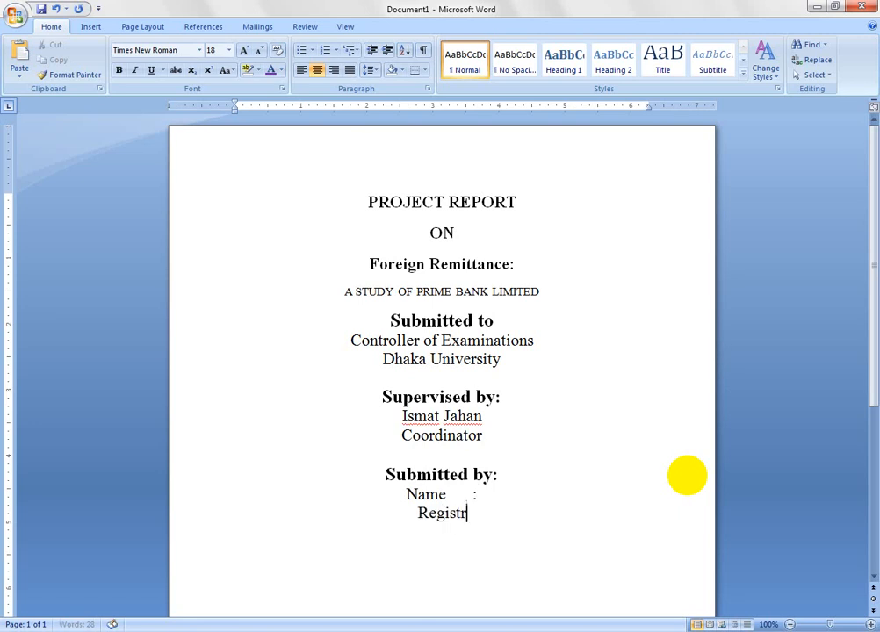
{"action": "type", "text": "ation No."}
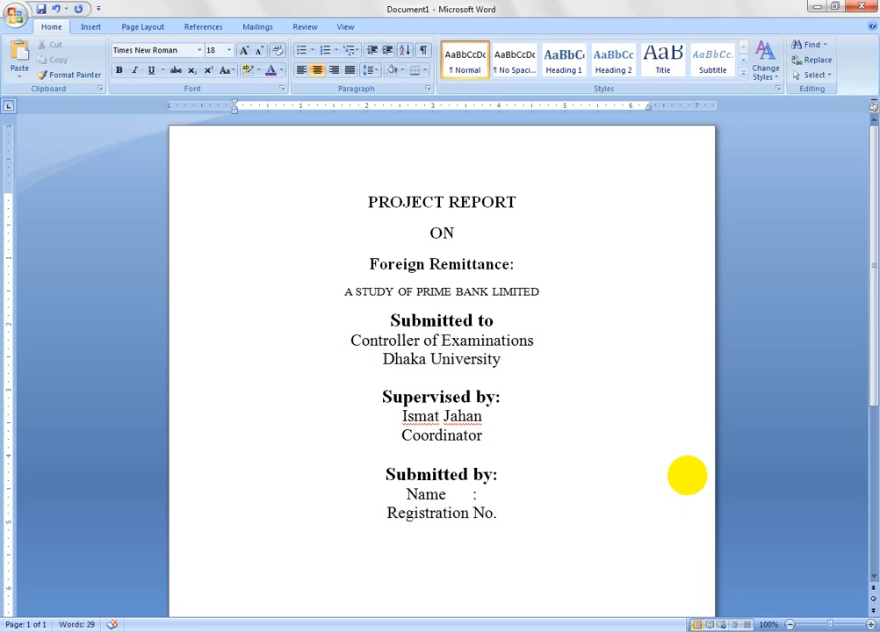
{"action": "key", "text": "Tab"}
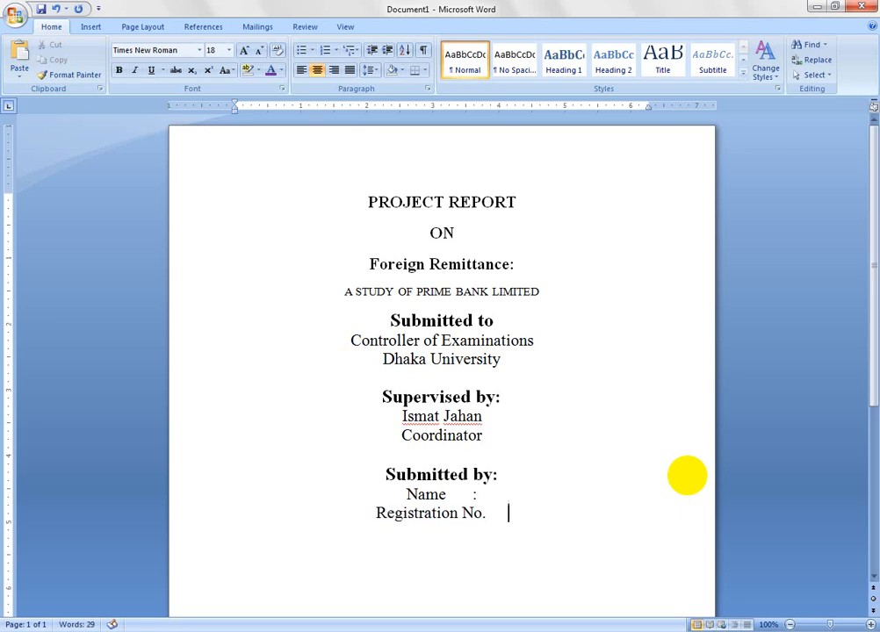
{"action": "type", "text": ":"}
- Insert two more tabs before the colon on the "Name" line to align it with the "Registration No." colon
{"action": "key", "text": "Up"}
{"action": "key", "text": "Left"}
{"action": "key", "text": "Tab"}
{"action": "key", "text": "Tab"}
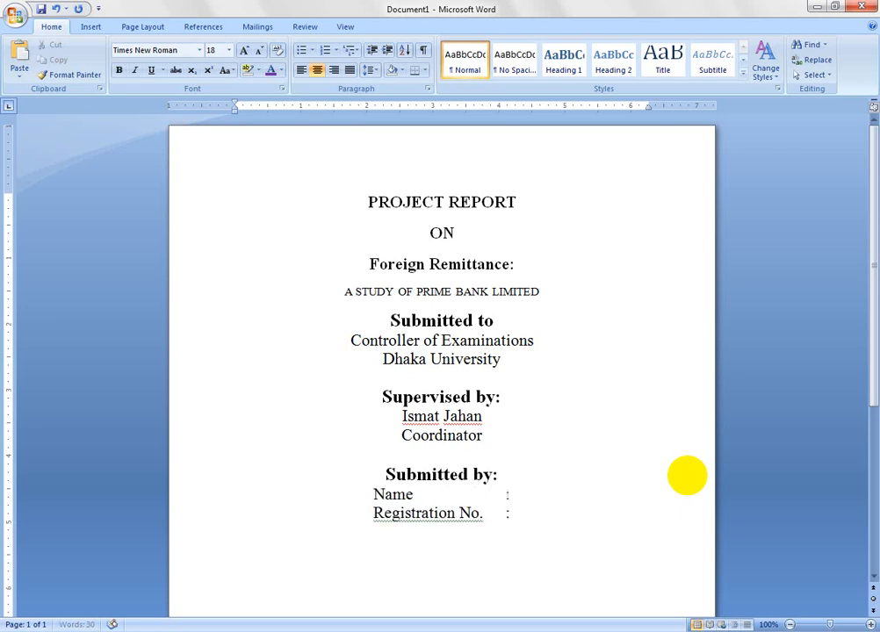
- Add "Session" and "Major" lines below "Registration No.", with their colons aligned to the lines above
{"action": "key", "text": "Down"}
{"action": "key", "text": "Return"}
{"action": "type", "text": "Session               : "}
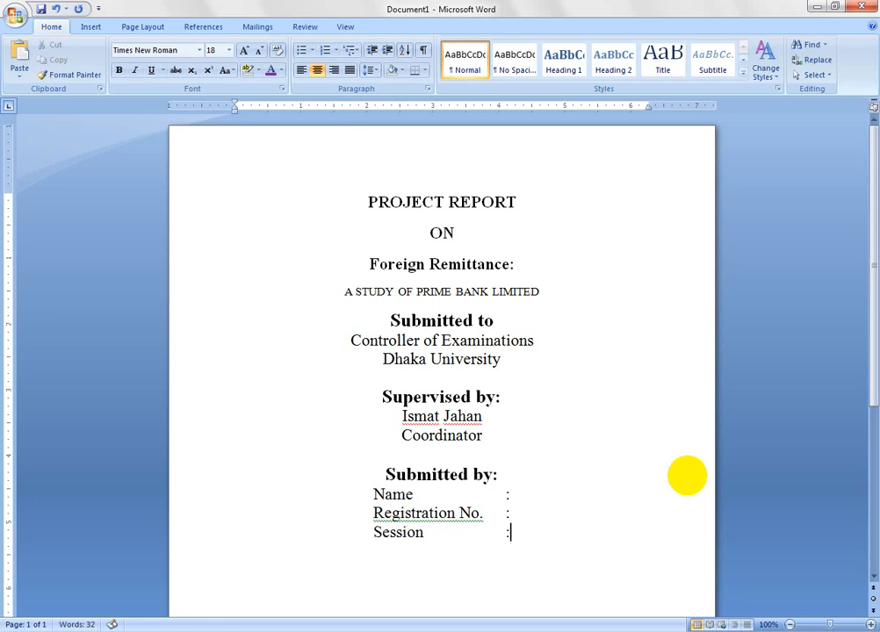
{"action": "type", "text": "Major"}
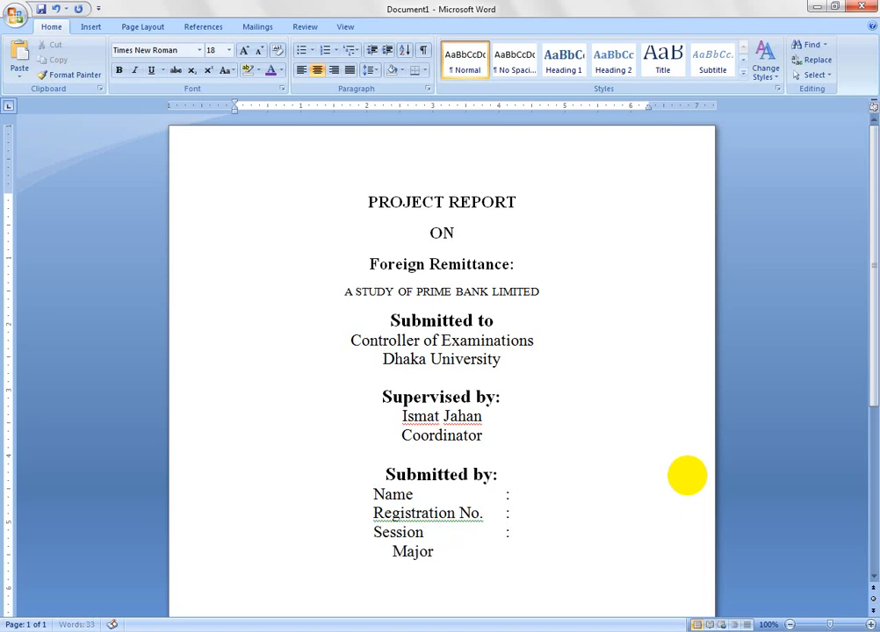
{"action": "type", "text": "                 :"}
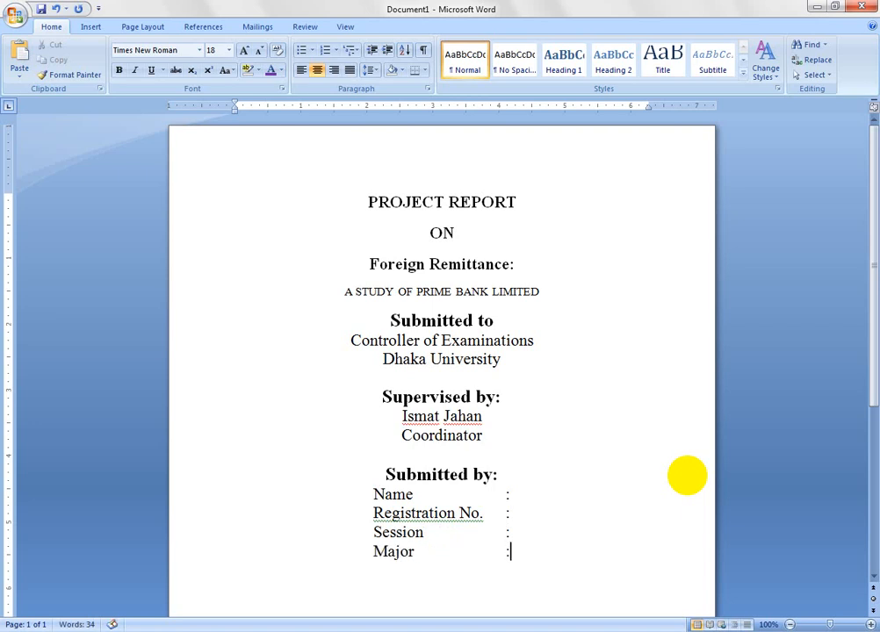
- Add the line "BBA Program (Professional)" below the "Major" line
{"action": "key", "text": "Return"}
{"action": "type", "text": "BBA Progr"}
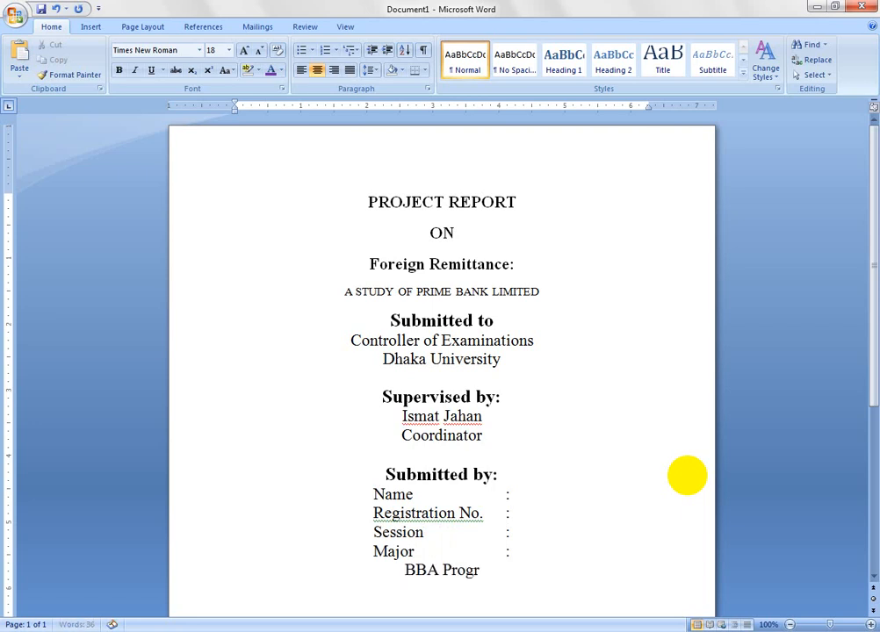
{"action": "type", "text": "am ("}
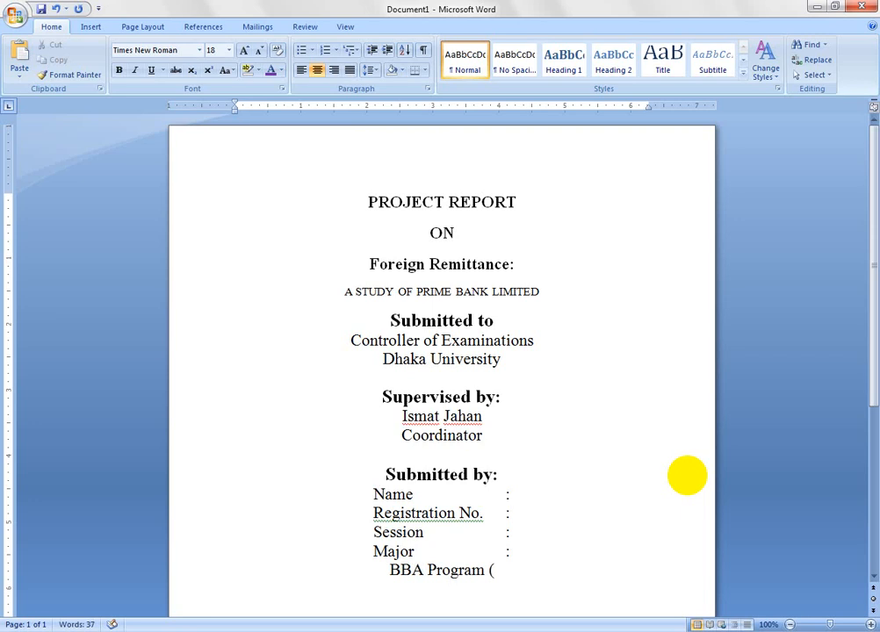
{"action": "type", "text": "Pro"}
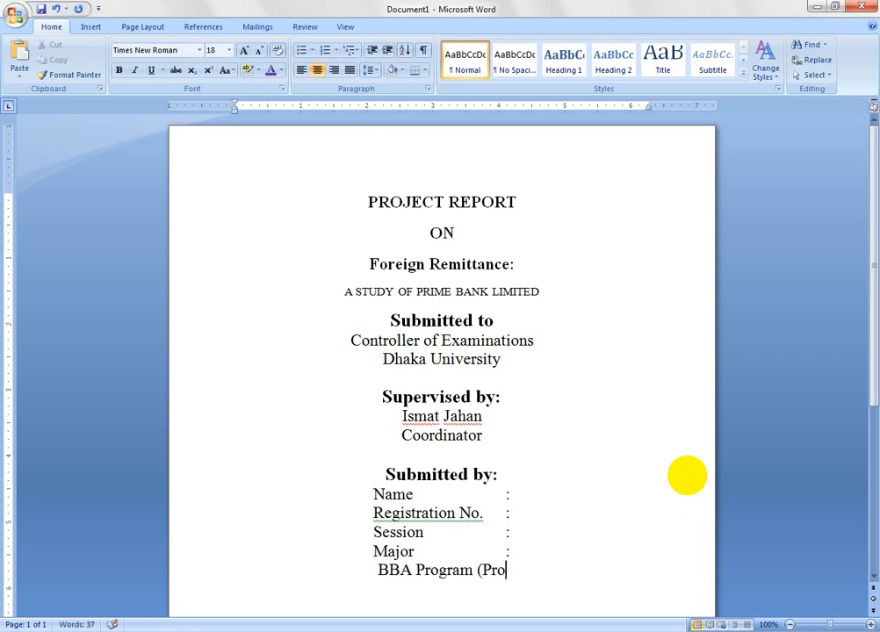
{"action": "type", "text": "fessio"}
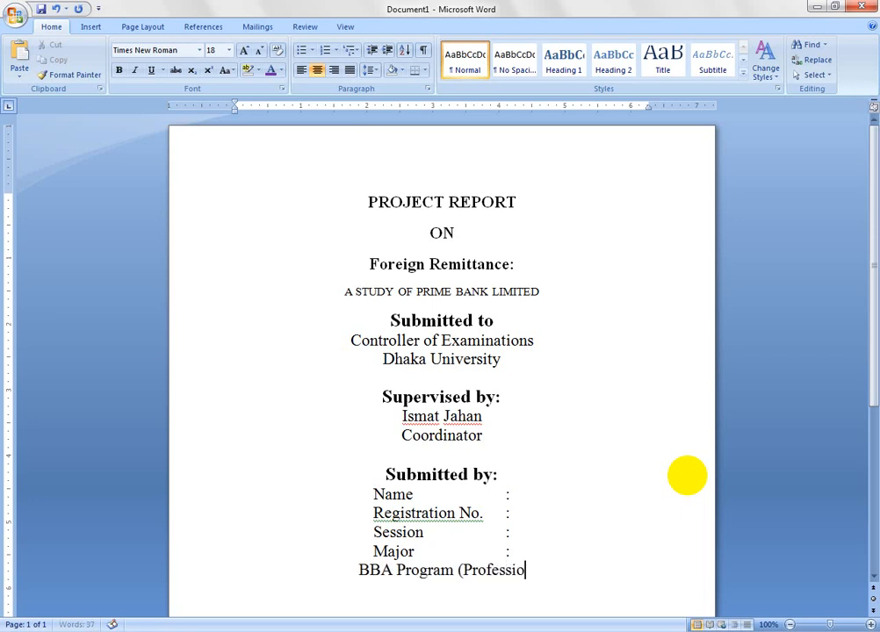
{"action": "type", "text": "nal)"}
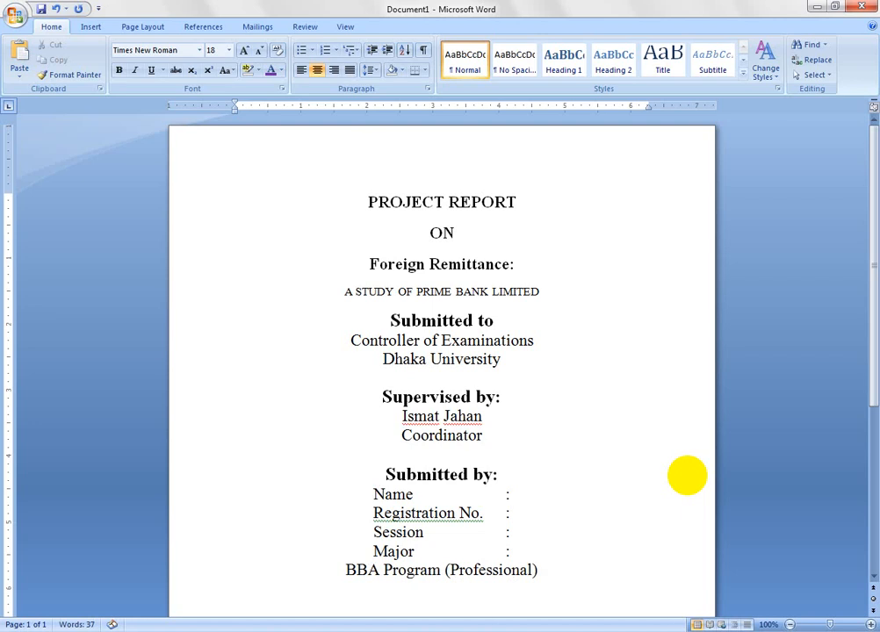
- Select "Dhaka University" in the report, switch to Chrome and search Google for "Dhaka University" in a new tab
{"action": "left_click_drag", "start_coordinate": [875, 364], "coordinate": [869, 550]}
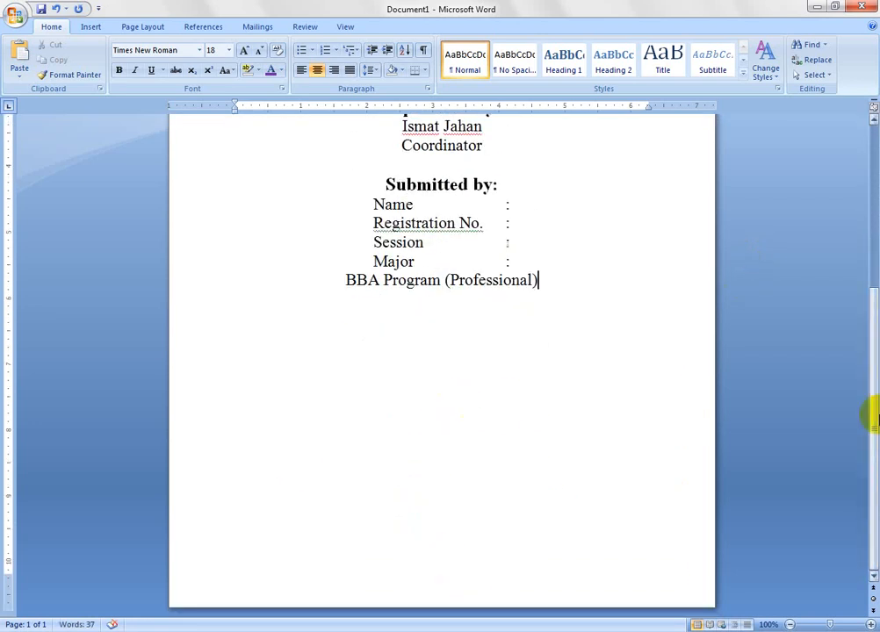
{"action": "left_click_drag", "start_coordinate": [866, 409], "coordinate": [869, 204]}
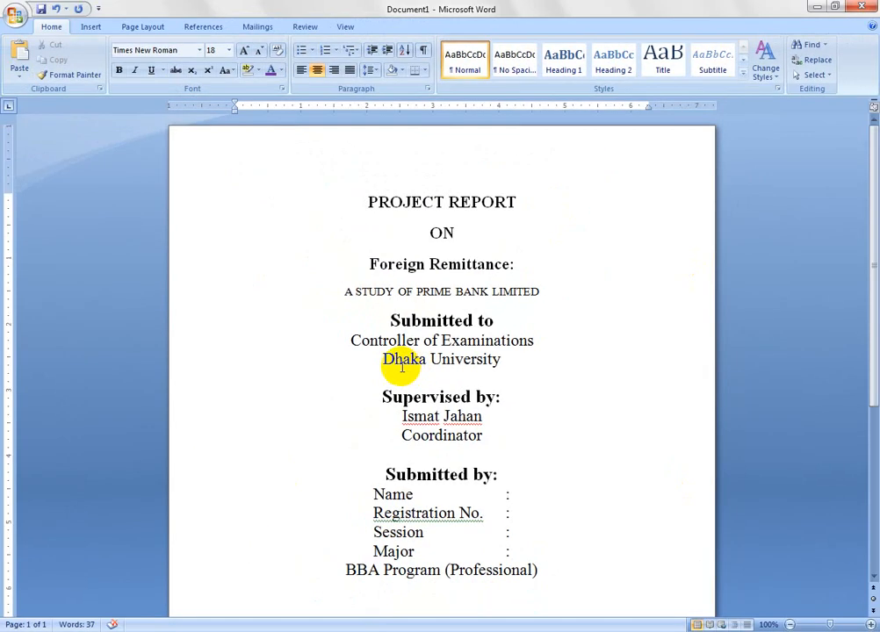
{"action": "left_click_drag", "start_coordinate": [391, 361], "coordinate": [527, 363]}
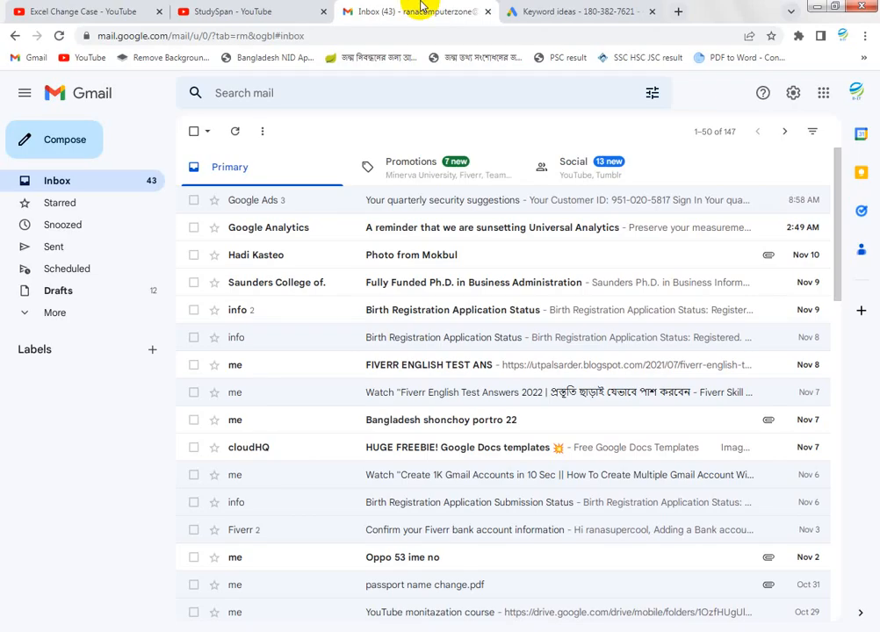
{"action": "left_click", "coordinate": [651, 12]}
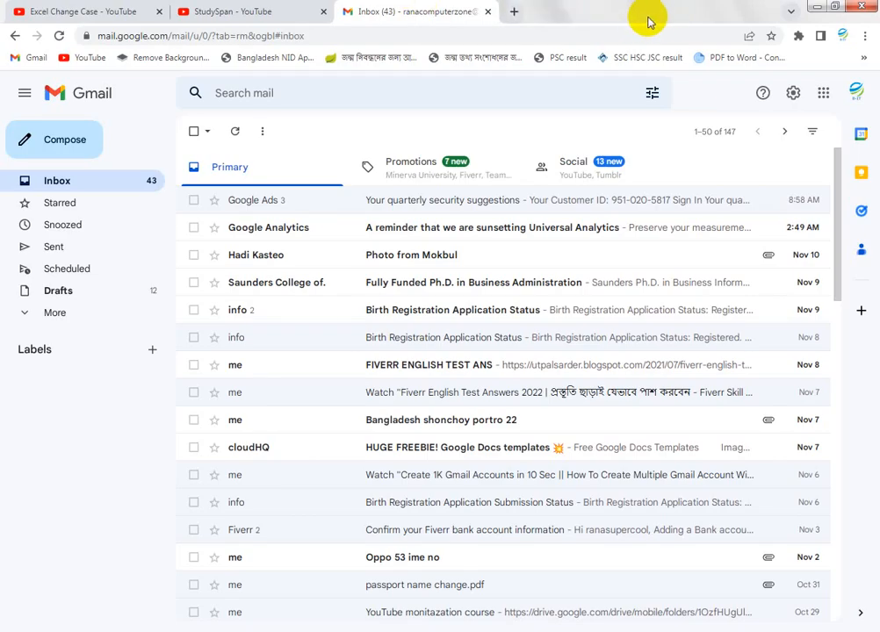
{"action": "left_click", "coordinate": [512, 11]}
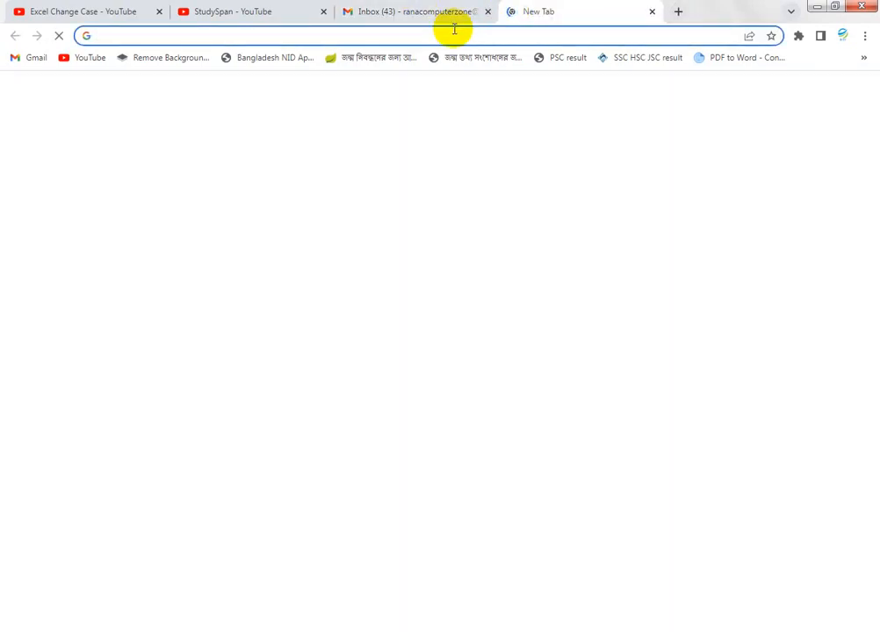
{"action": "type", "text": "Dhaka University"}
{"action": "key", "text": "Return"}
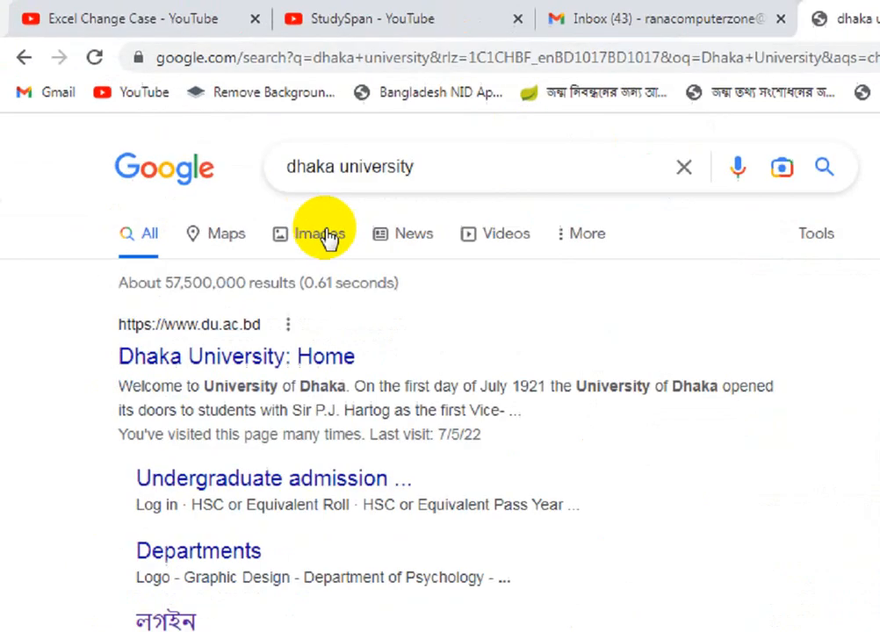
- Find the Dhaka University logo from Wikipedia in the image results and view the original image in its own tab
{"action": "left_click", "coordinate": [202, 146]}
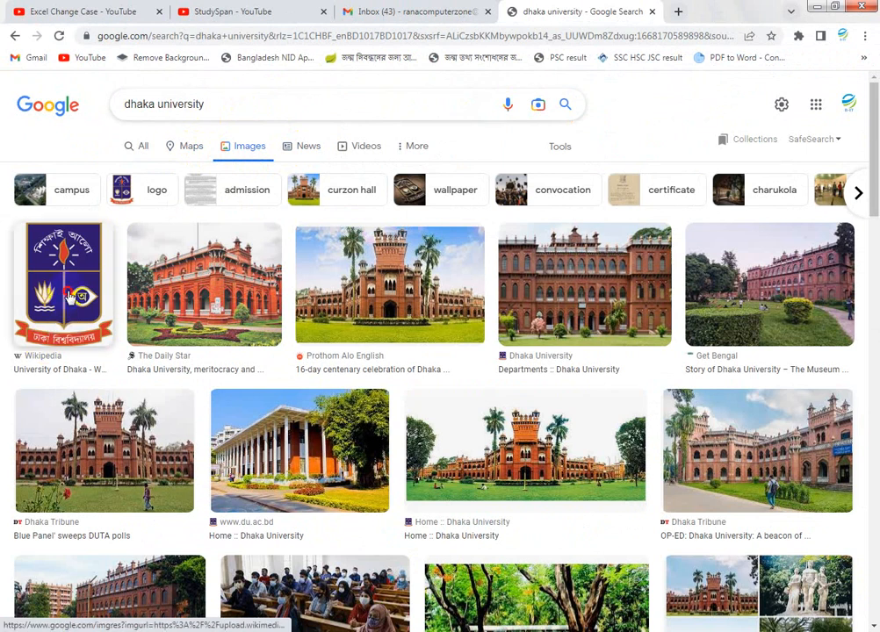
{"action": "left_click", "coordinate": [70, 297]}
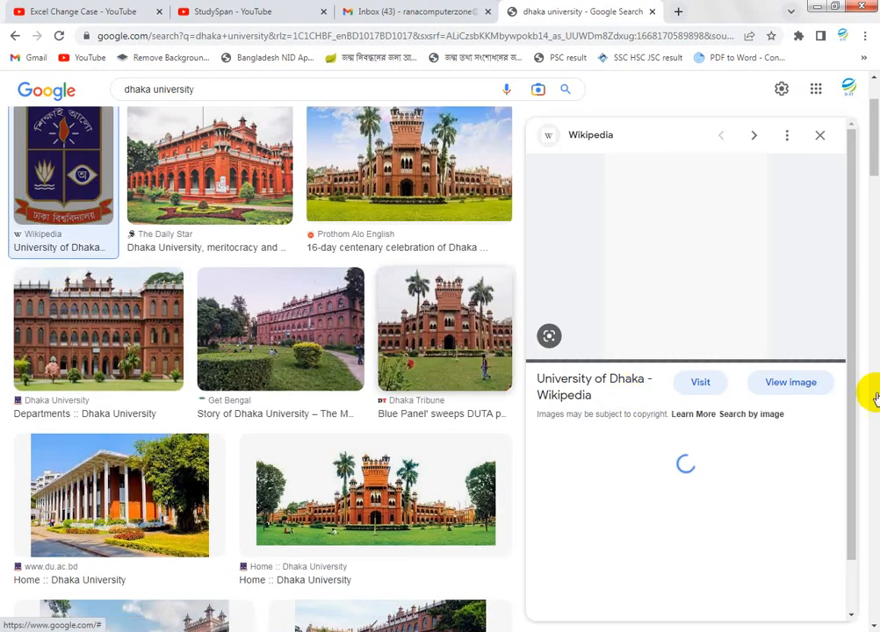
{"action": "left_click", "coordinate": [824, 382]}
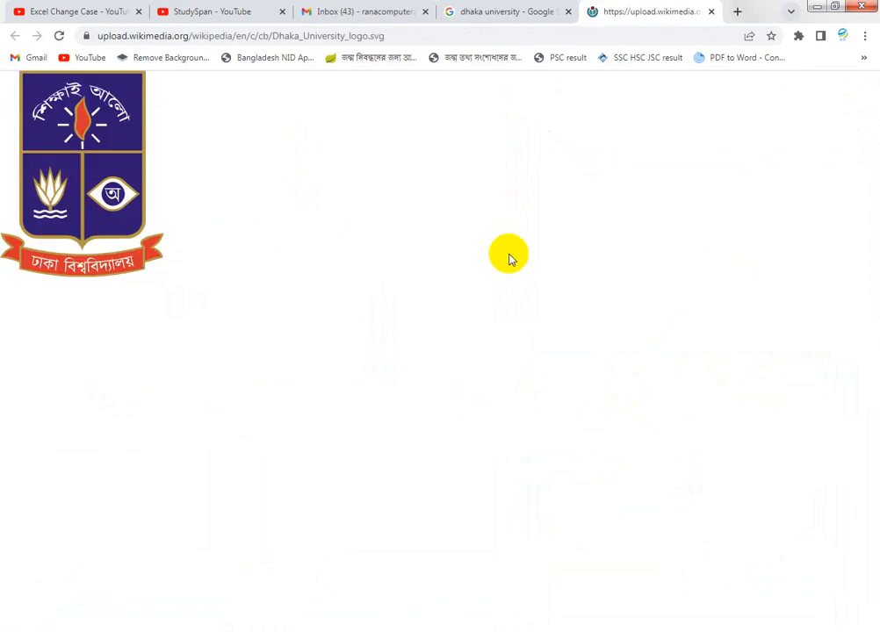
{"action": "right_click", "coordinate": [98, 183]}
{"action": "right_click", "coordinate": [58, 167]}
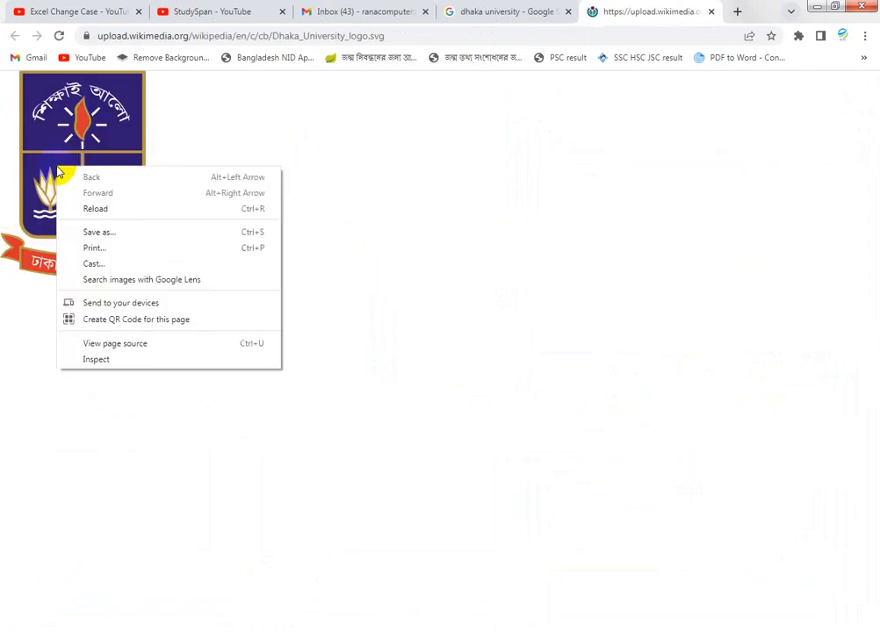
{"action": "left_click", "coordinate": [113, 235]}
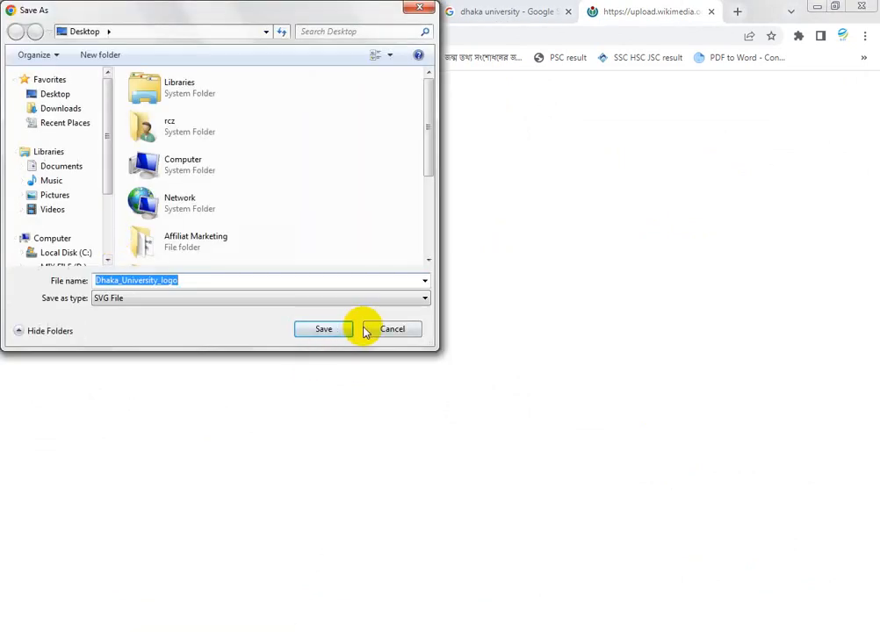
{"action": "left_click", "coordinate": [393, 331]}
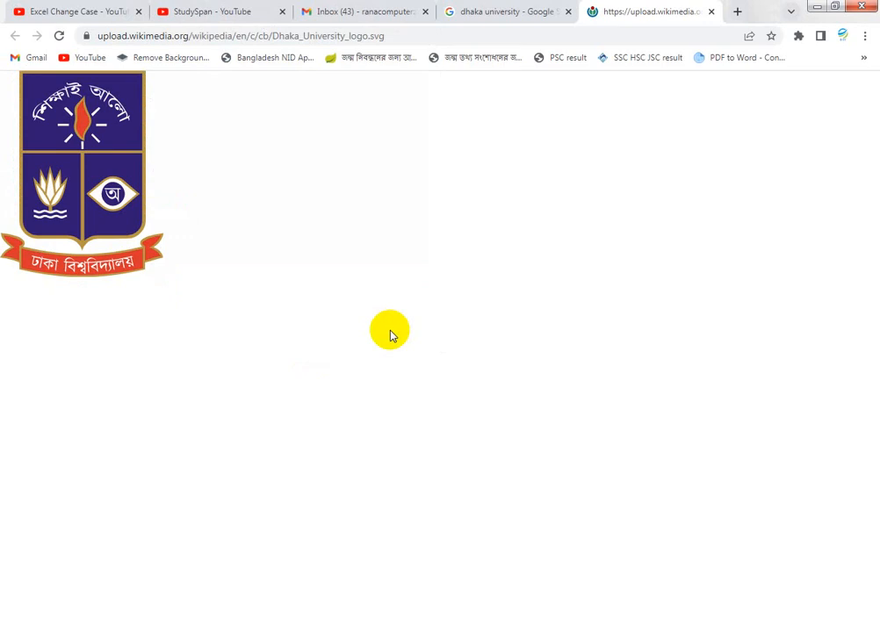
- Return to the Word report and insert the DU-logo picture from the Desktop below the "BBA Program (Professional)" line
{"action": "left_click", "coordinate": [816, 7]}
{"action": "left_click_drag", "start_coordinate": [874, 276], "coordinate": [874, 420]}
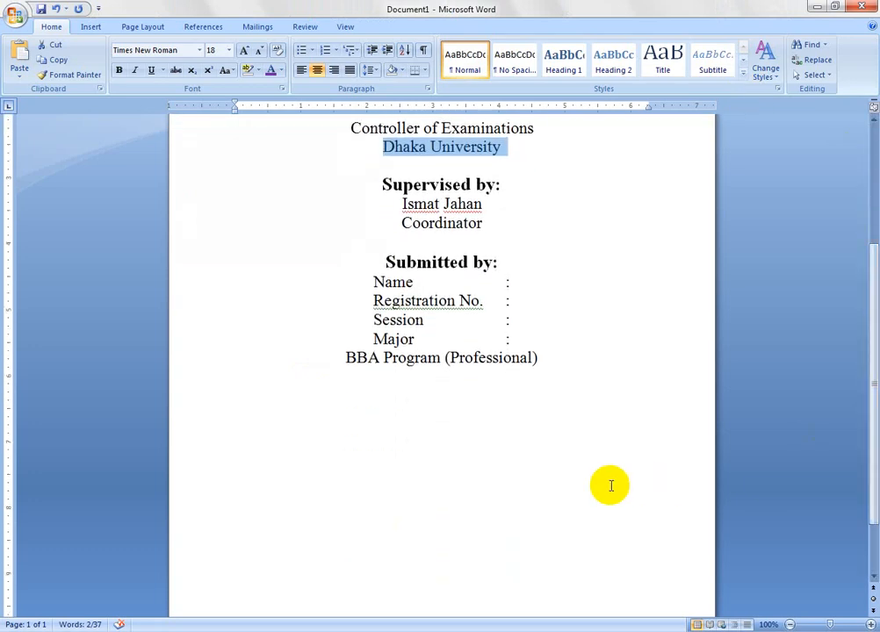
{"action": "left_click", "coordinate": [419, 417]}
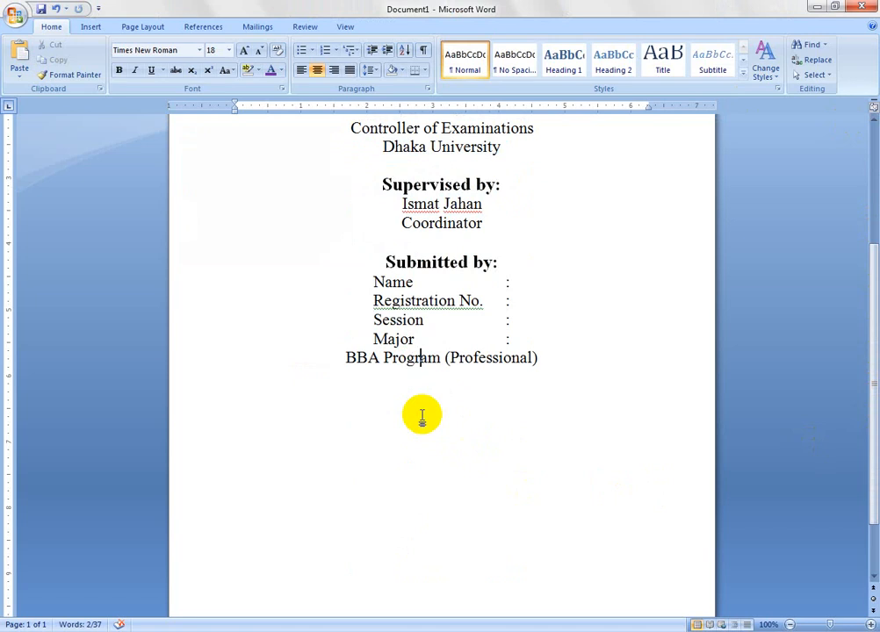
{"action": "left_click", "coordinate": [543, 359]}
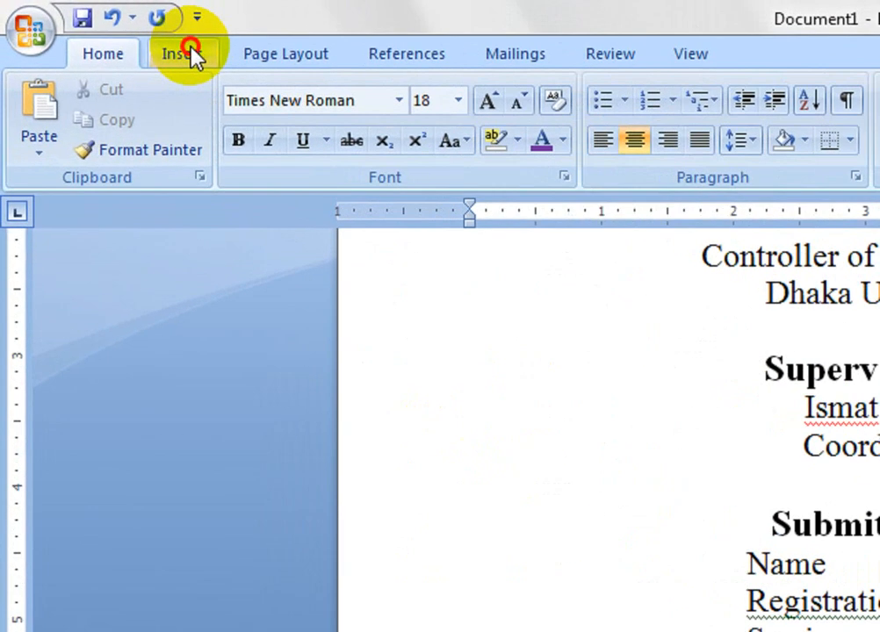
{"action": "left_click", "coordinate": [95, 28]}
{"action": "left_click", "coordinate": [303, 110]}
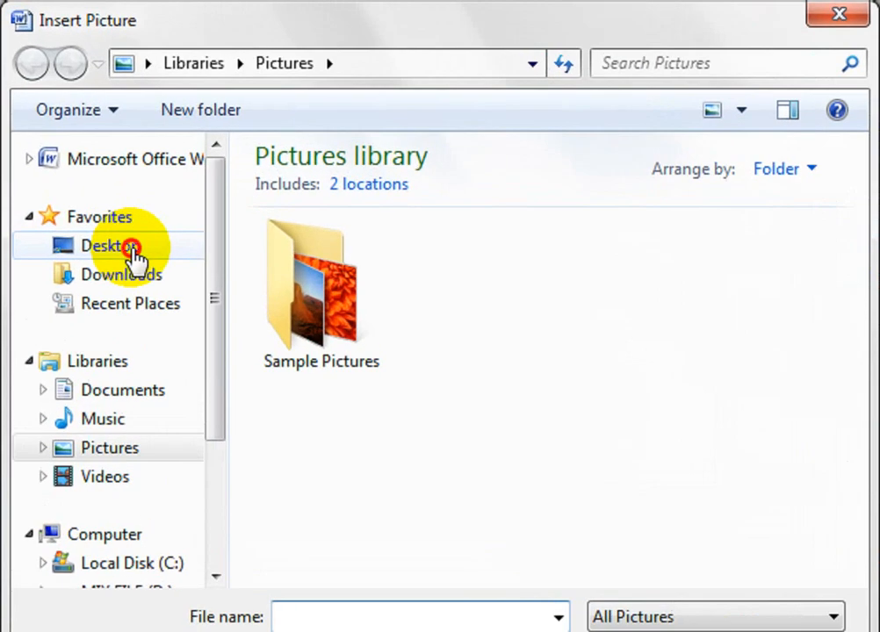
{"action": "left_click", "coordinate": [135, 250]}
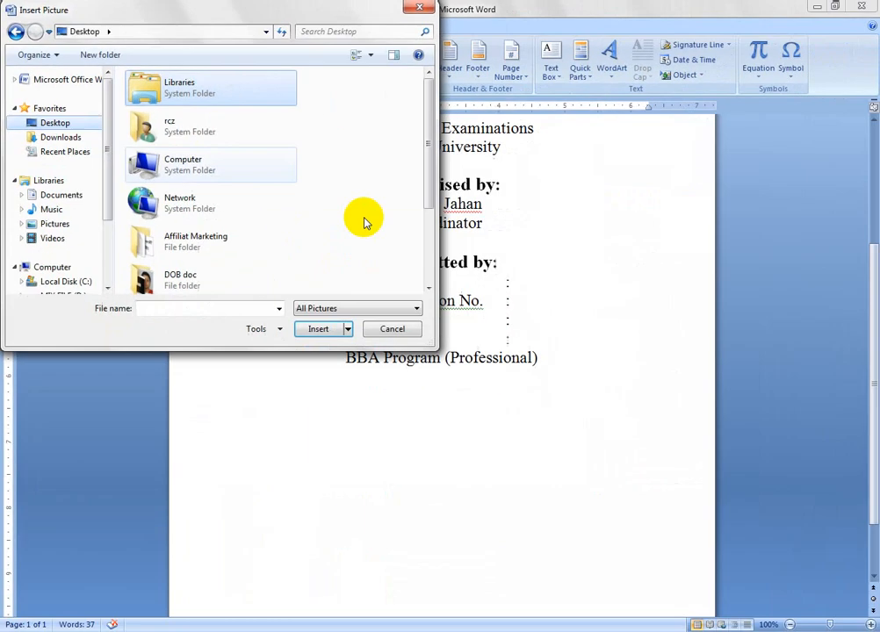
{"action": "left_click_drag", "start_coordinate": [857, 387], "coordinate": [870, 541]}
{"action": "mouse_move", "coordinate": [435, 268]}
{"action": "left_mouse_down"}
{"action": "mouse_move", "coordinate": [433, 286]}
{"action": "mouse_move", "coordinate": [426, 158]}
{"action": "mouse_move", "coordinate": [426, 266]}
{"action": "left_mouse_up"}
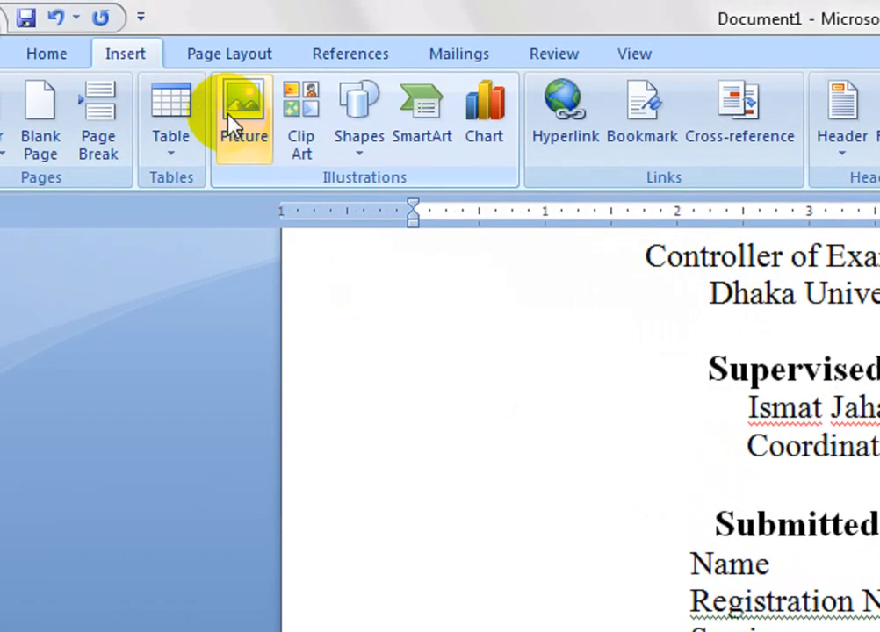
{"action": "left_click", "coordinate": [241, 50]}
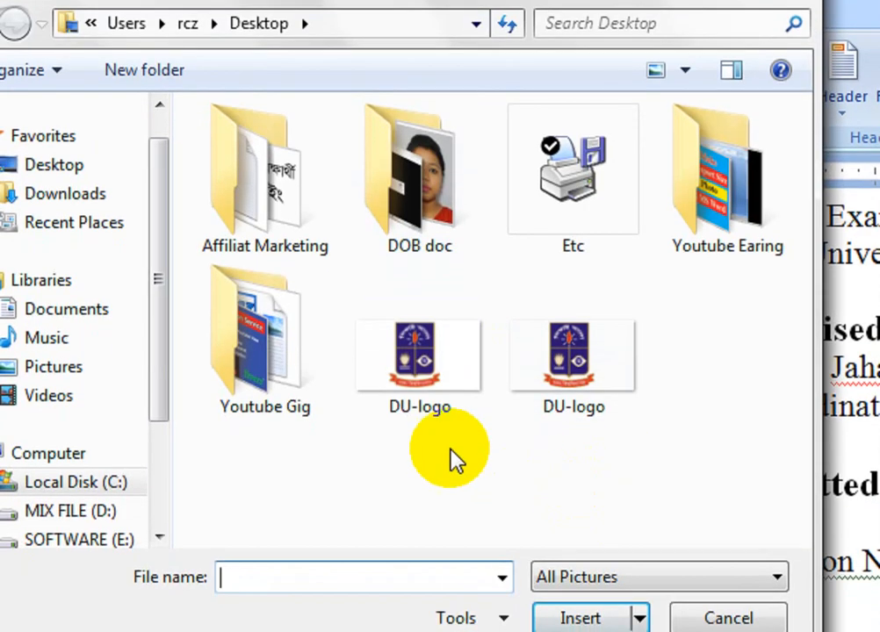
{"action": "double_click", "coordinate": [576, 356]}
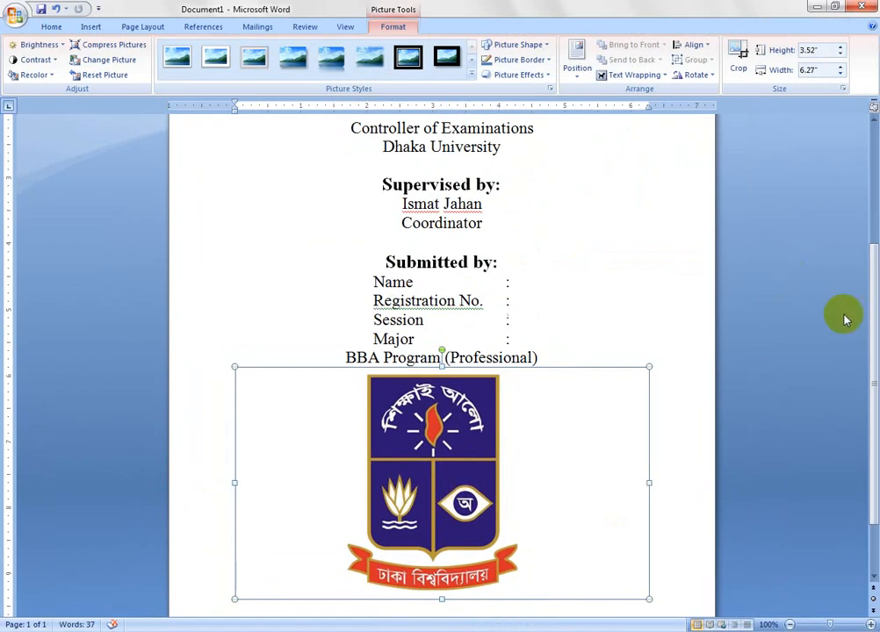
- Shrink the logo to about 1.99" high by 3.55" wide and set its text wrapping to Behind Text
{"action": "left_click_drag", "start_coordinate": [875, 338], "coordinate": [877, 370]}
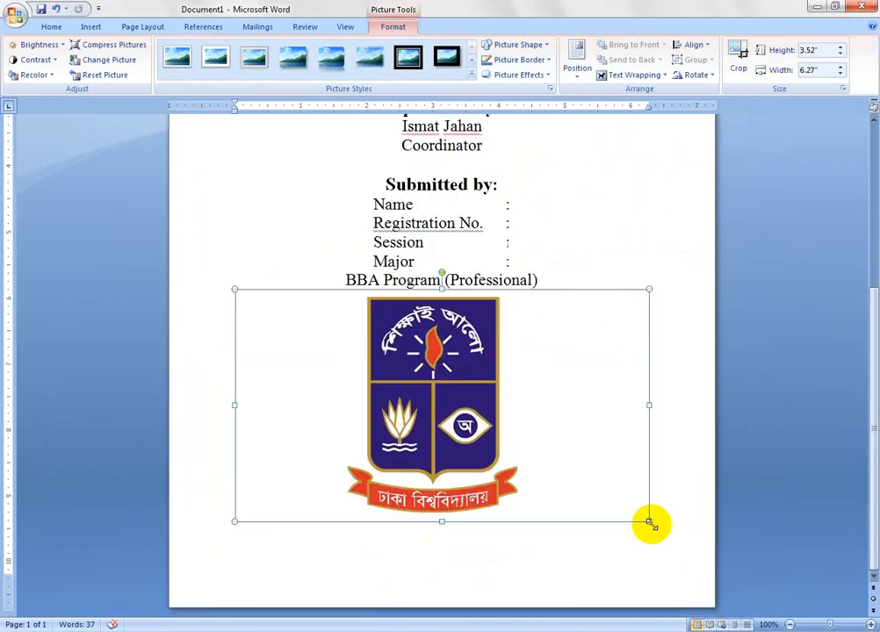
{"action": "left_click_drag", "start_coordinate": [651, 525], "coordinate": [471, 422]}
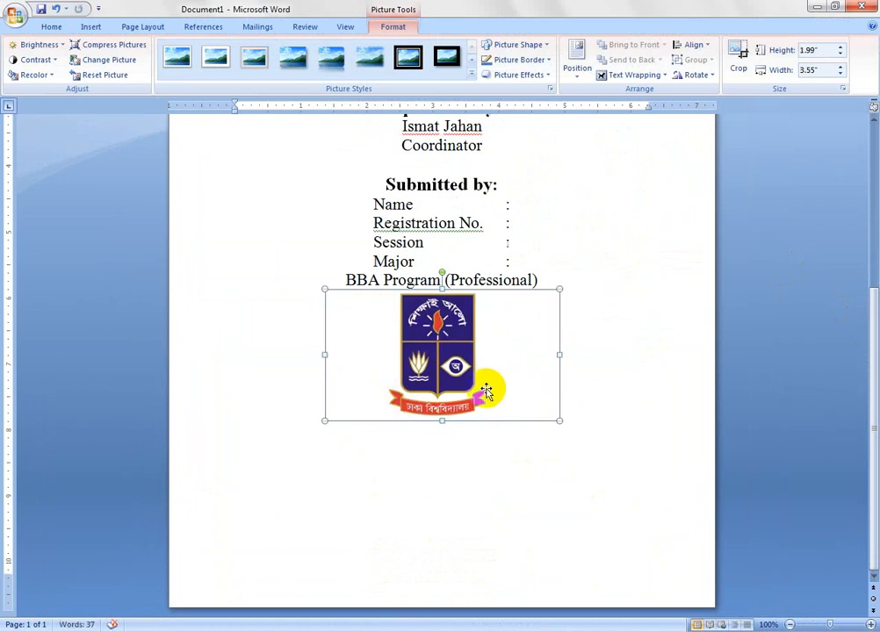
{"action": "right_click", "coordinate": [464, 372]}
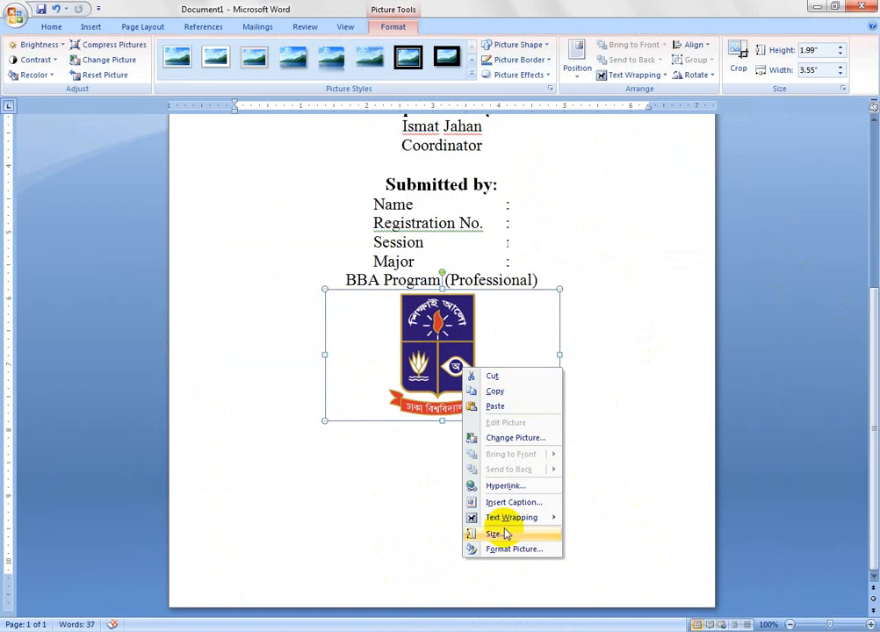
{"action": "mouse_move", "coordinate": [518, 520]}
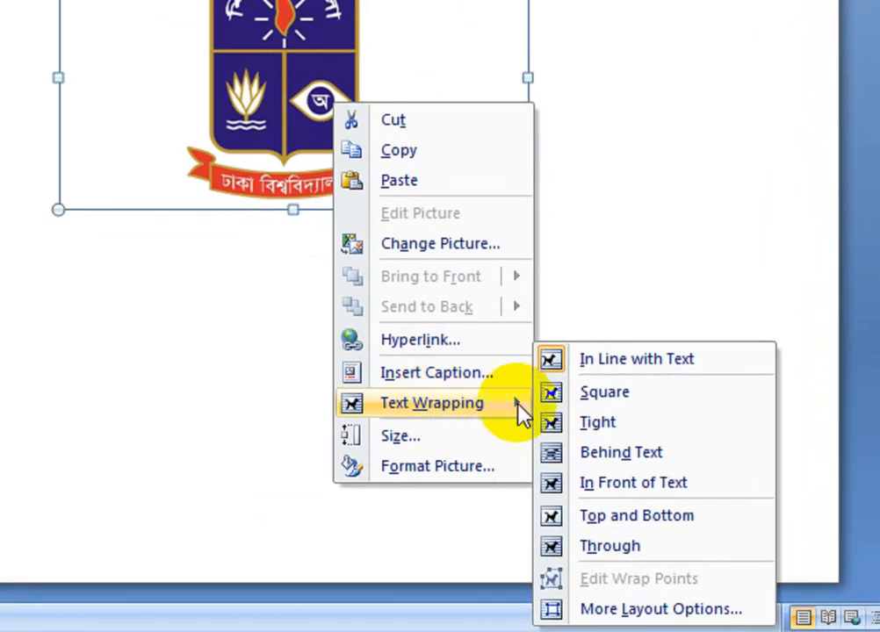
{"action": "left_click", "coordinate": [615, 456]}
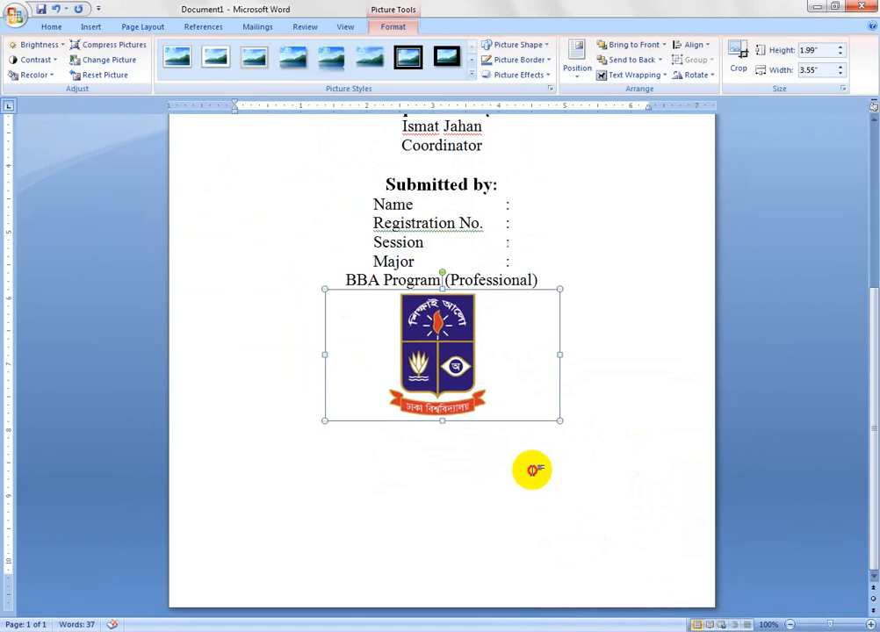
{"action": "left_click", "coordinate": [533, 471]}
{"action": "left_click_drag", "start_coordinate": [459, 409], "coordinate": [432, 397]}
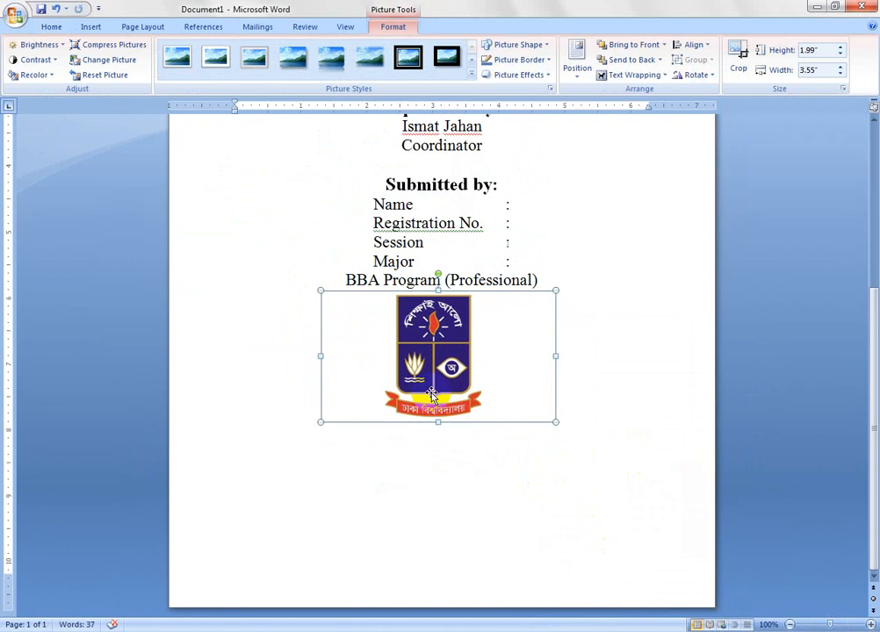
- Add blank lines below the "BBA Program (Professional)" line and move the logo aside to adjust the spacing
{"action": "left_click", "coordinate": [413, 479]}
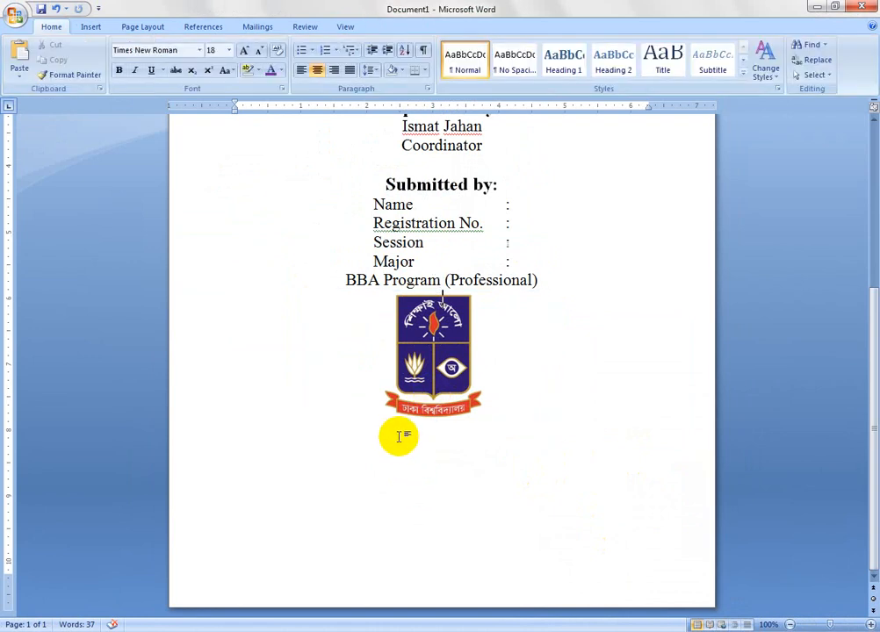
{"action": "key", "text": "Return"}
{"action": "key", "text": "Return"}
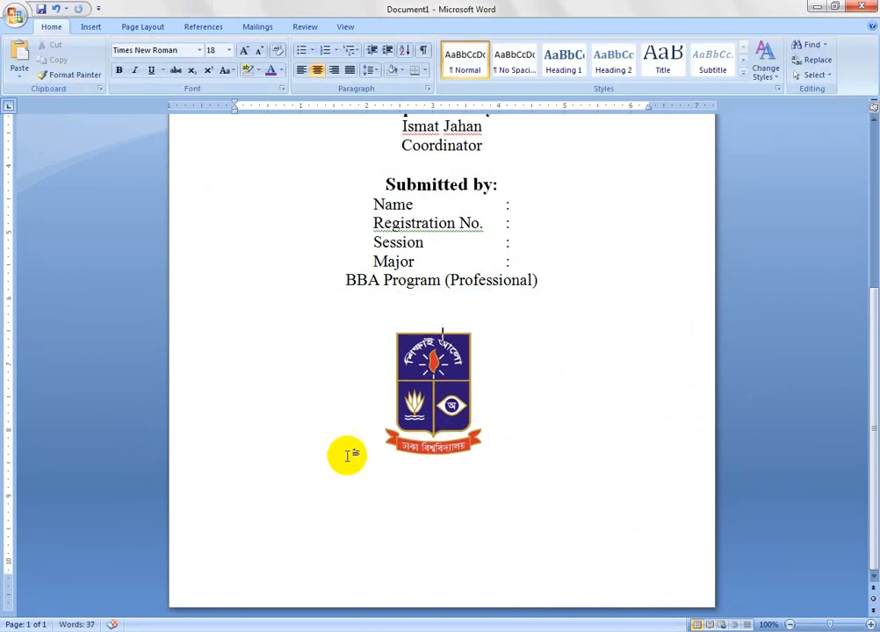
{"action": "left_click_drag", "start_coordinate": [451, 420], "coordinate": [348, 377]}
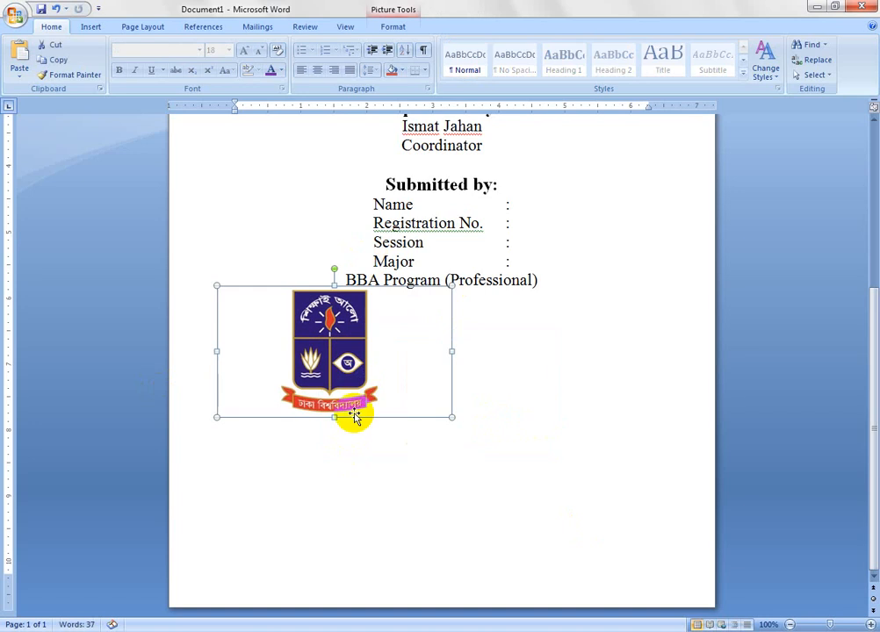
{"action": "left_click", "coordinate": [535, 379]}
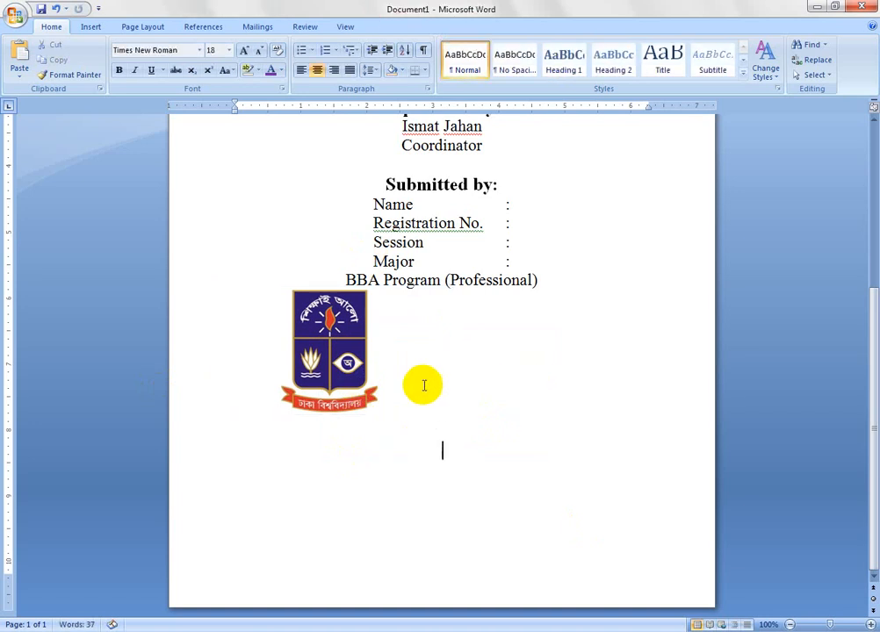
{"action": "key", "text": "BackSpace"}
{"action": "key", "text": "BackSpace"}
{"action": "key", "text": "BackSpace"}
{"action": "key", "text": "BackSpace"}
{"action": "key", "text": "BackSpace"}
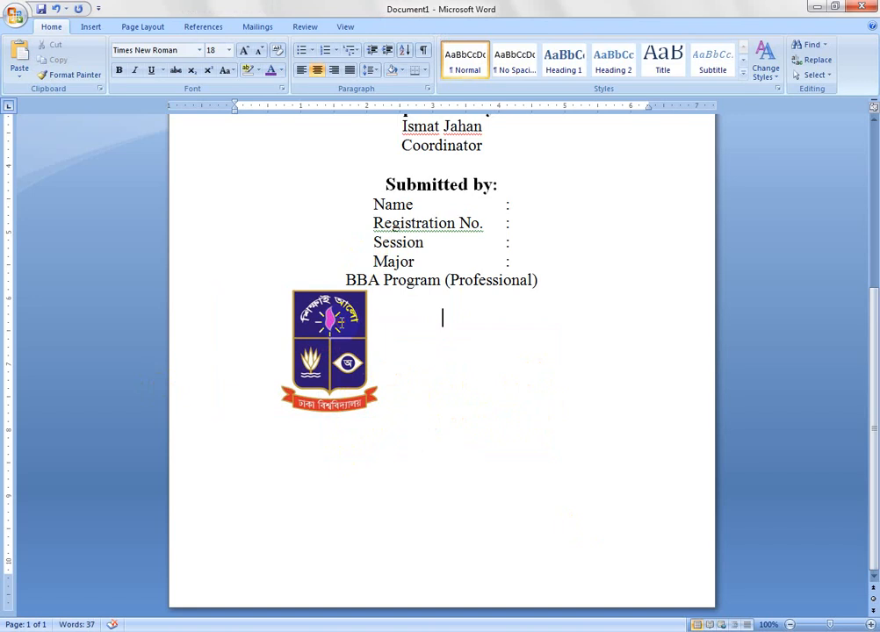
- Move the logo back to the page centre, directly under the "BBA Program (Professional)" line
{"action": "right_click", "coordinate": [339, 330]}
{"action": "left_click", "coordinate": [295, 281]}
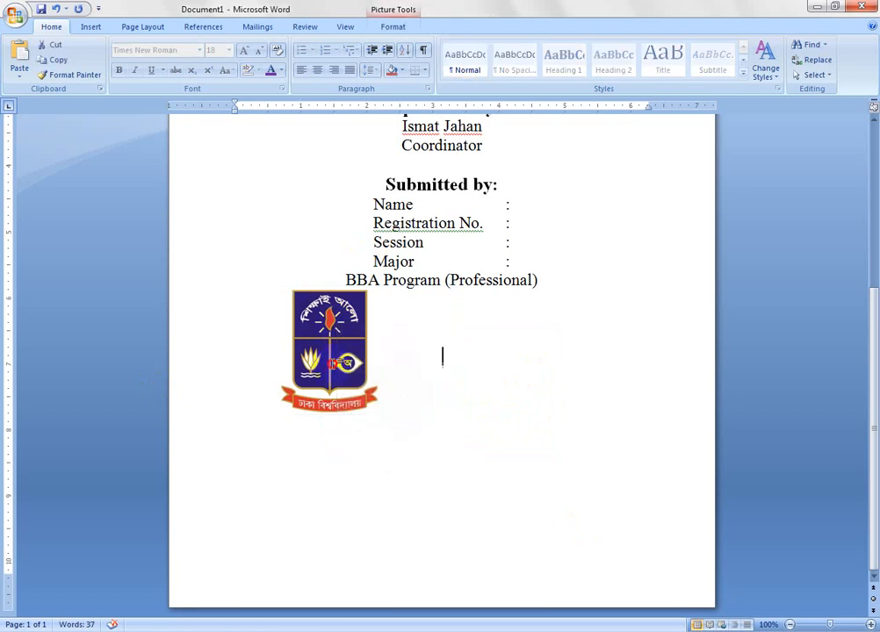
{"action": "right_click", "coordinate": [331, 339]}
{"action": "left_click", "coordinate": [313, 325]}
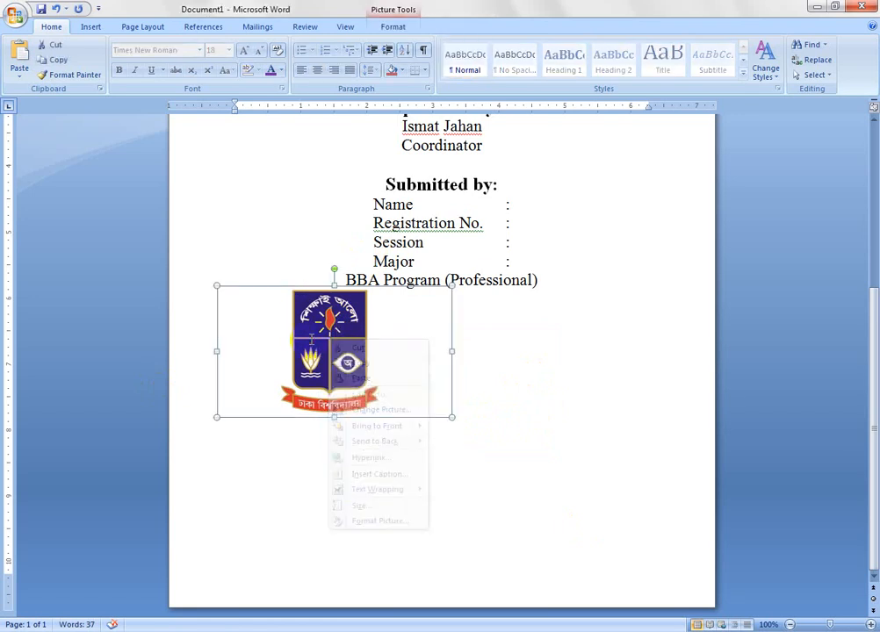
{"action": "key", "text": "Right"}
{"action": "key", "text": "Right"}
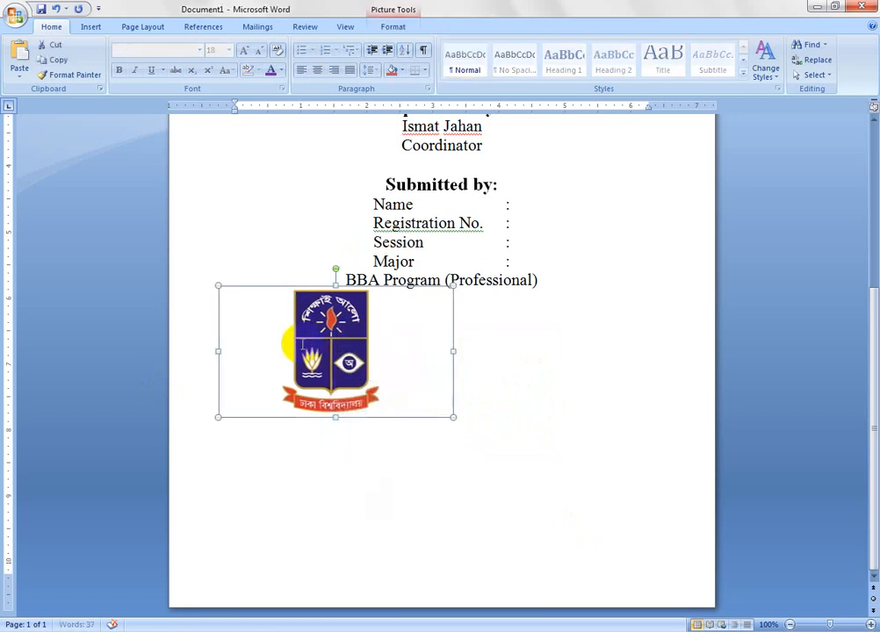
{"action": "left_click_drag", "start_coordinate": [306, 361], "coordinate": [400, 294]}
- Add the lines "Department of Business Administration" and "Dhaka University" below the logo
{"action": "left_click", "coordinate": [412, 451]}
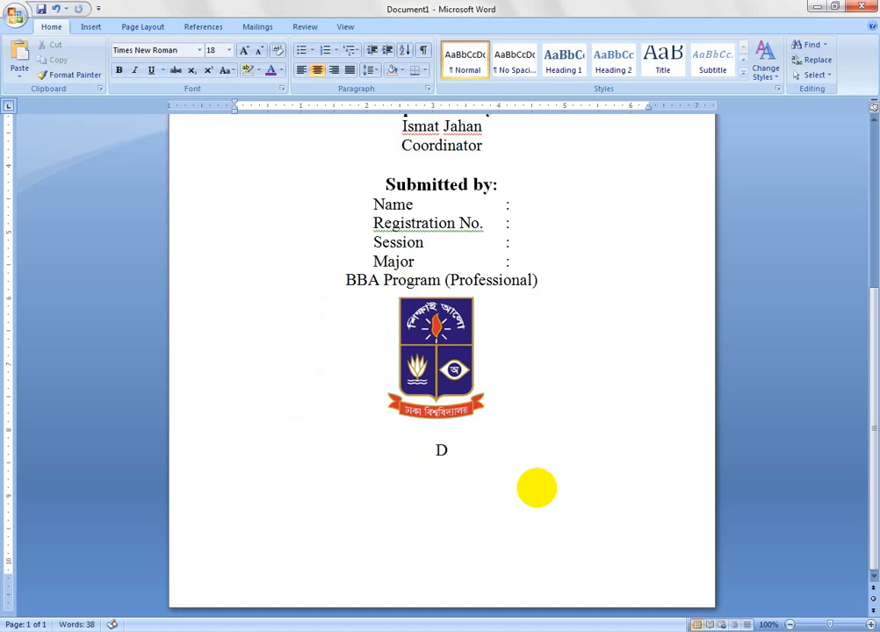
{"action": "type", "text": "Depart"}
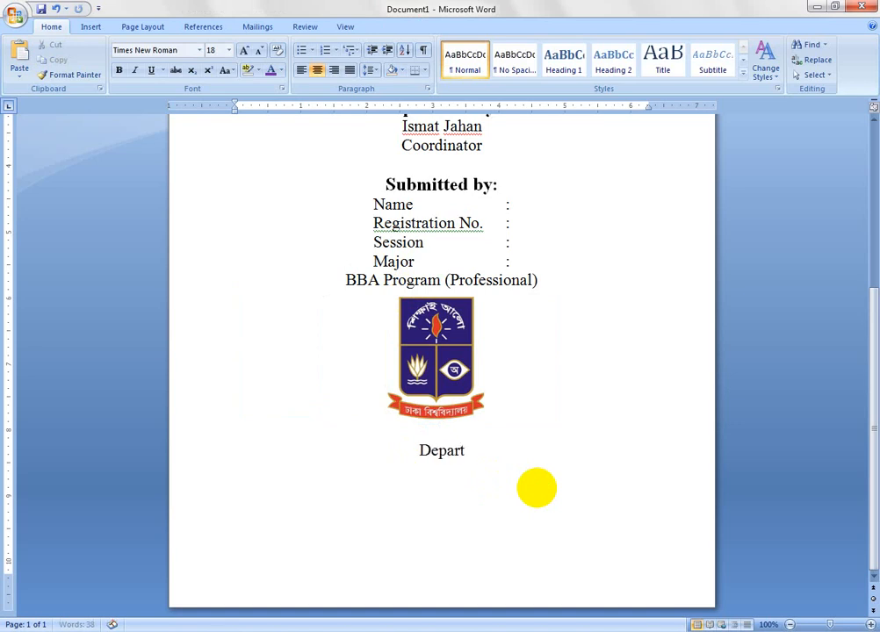
{"action": "type", "text": "ment of"}
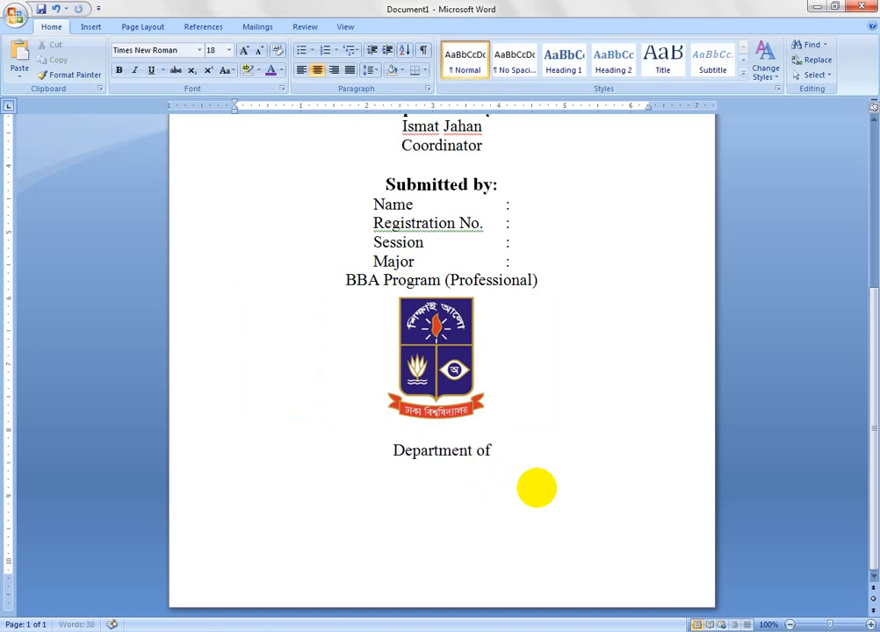
{"action": "type", "text": " Busine"}
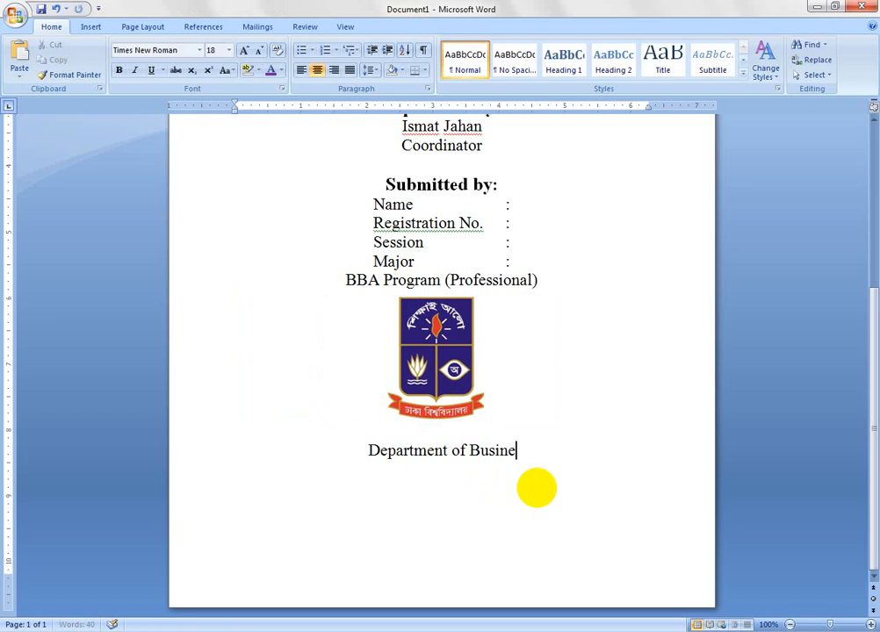
{"action": "type", "text": "ss Ad"}
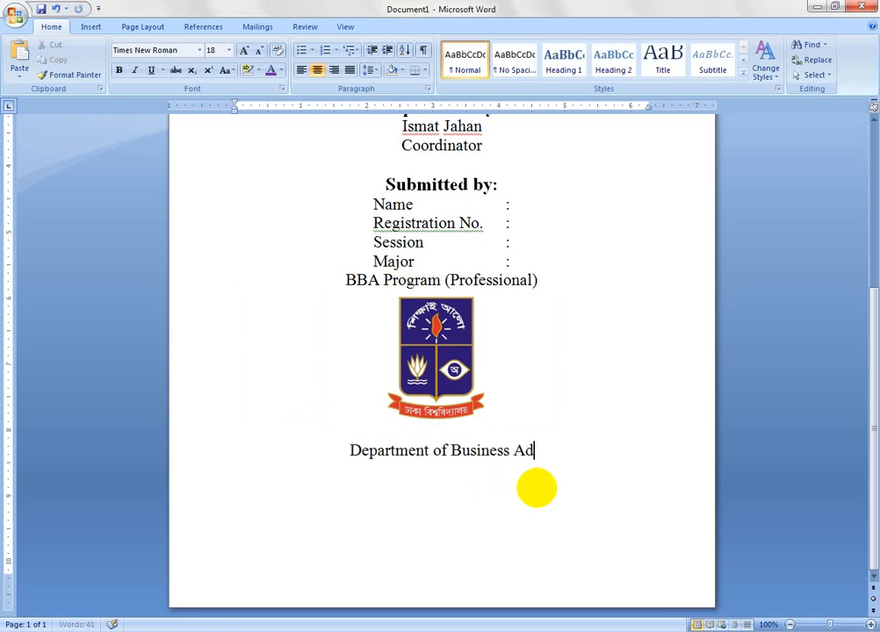
{"action": "type", "text": "minis"}
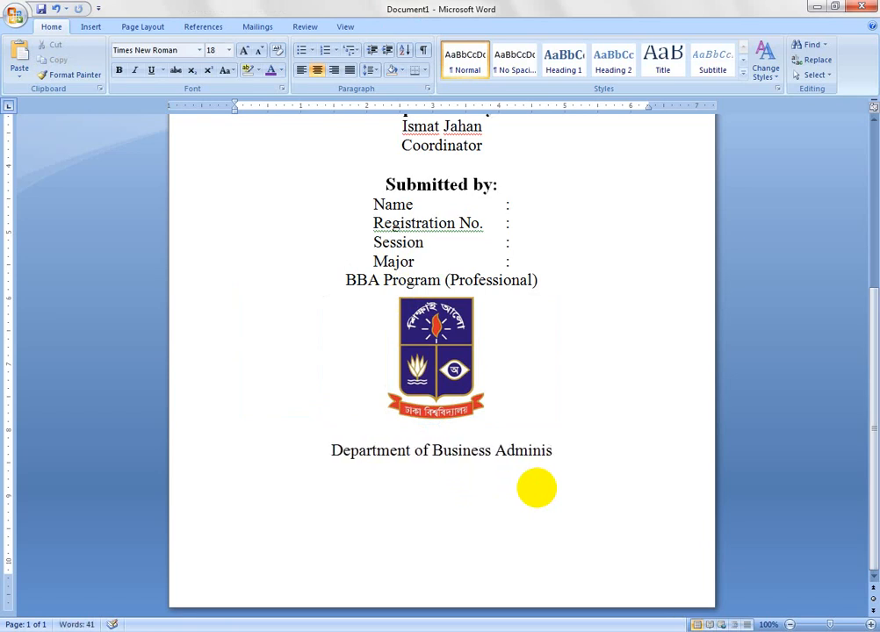
{"action": "type", "text": "tration"}
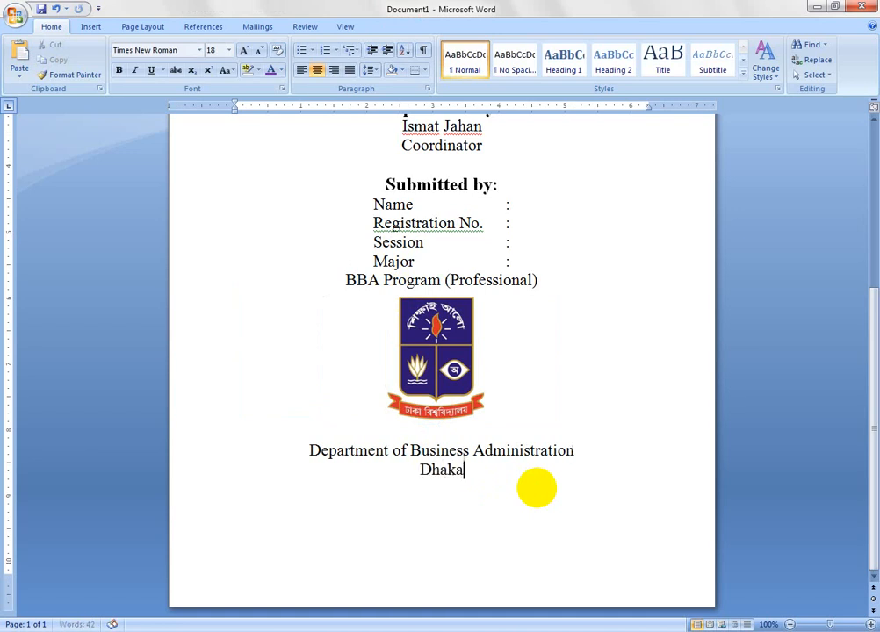
{"action": "type", "text": "Dhaka Univer"}
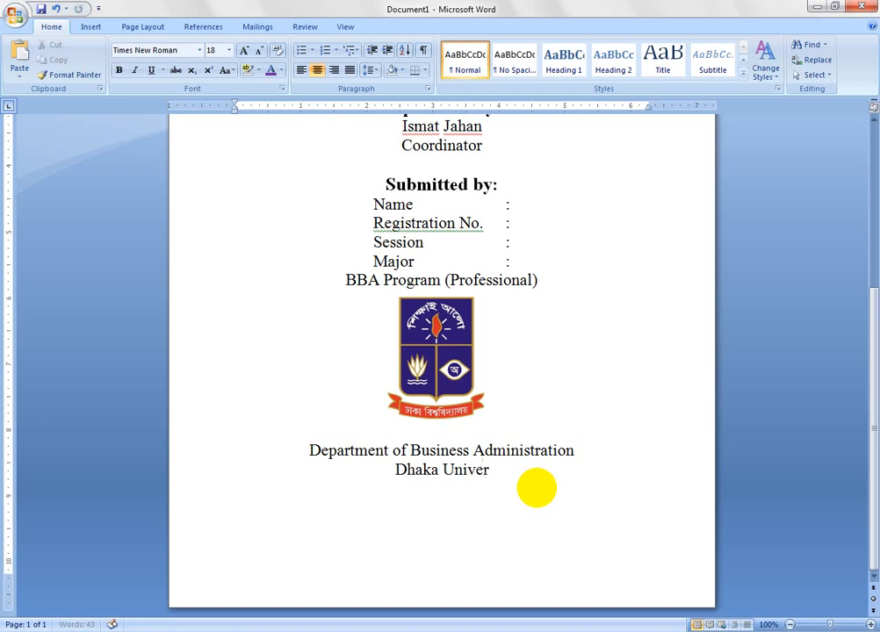
{"action": "type", "text": "sity  "}
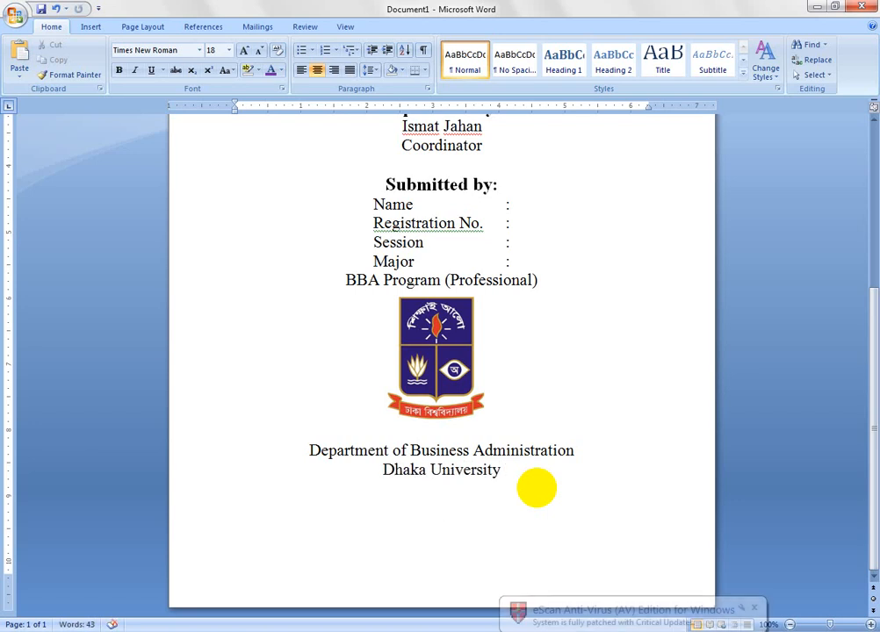
{"action": "type", "text": "Date of"}
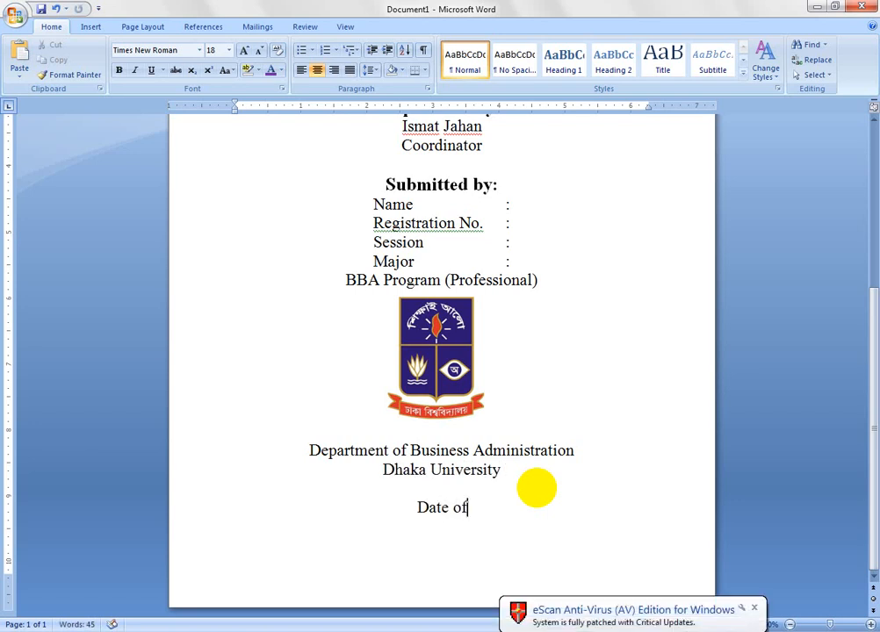
{"action": "type", "text": " Submi"}
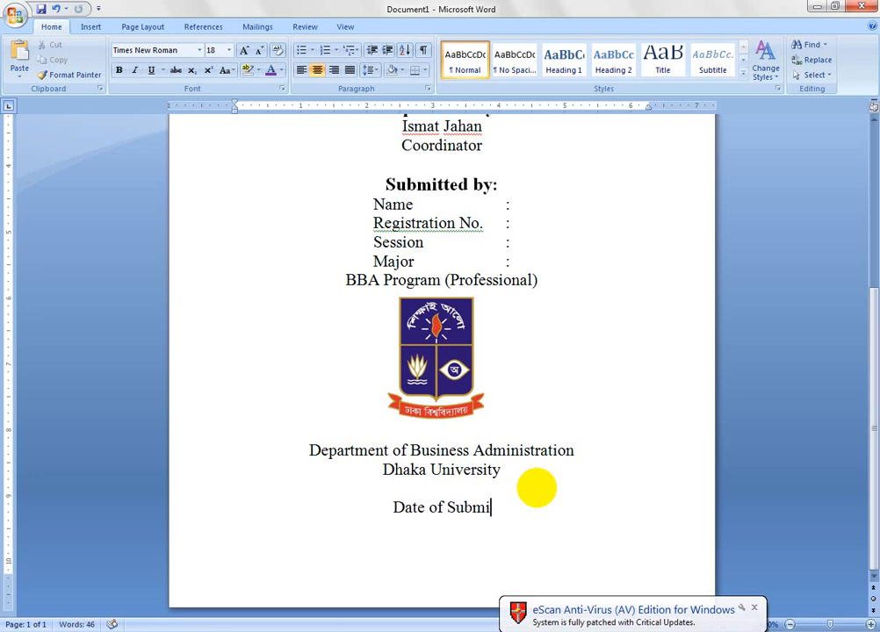
{"action": "type", "text": "ssion:"}
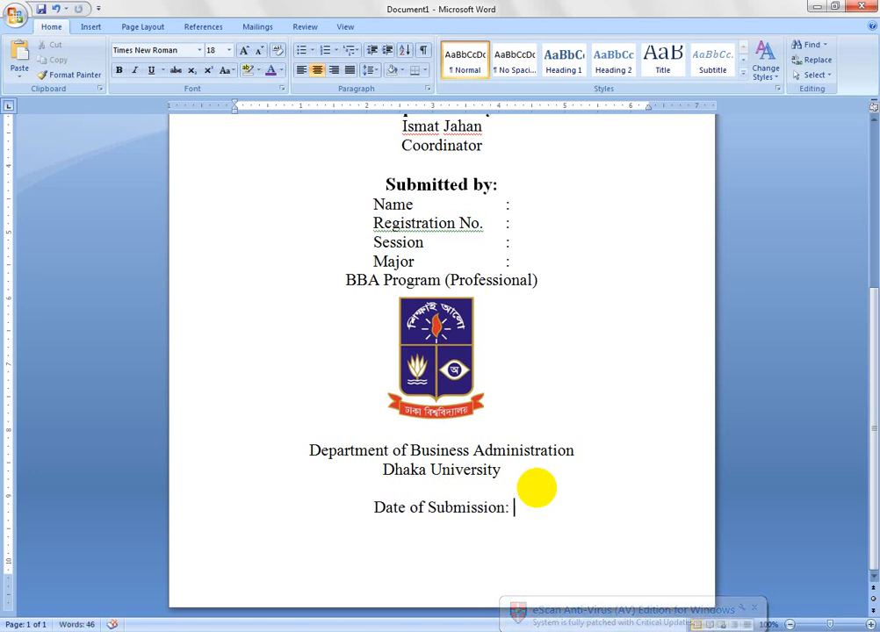
{"action": "type", "text": " Dece"}
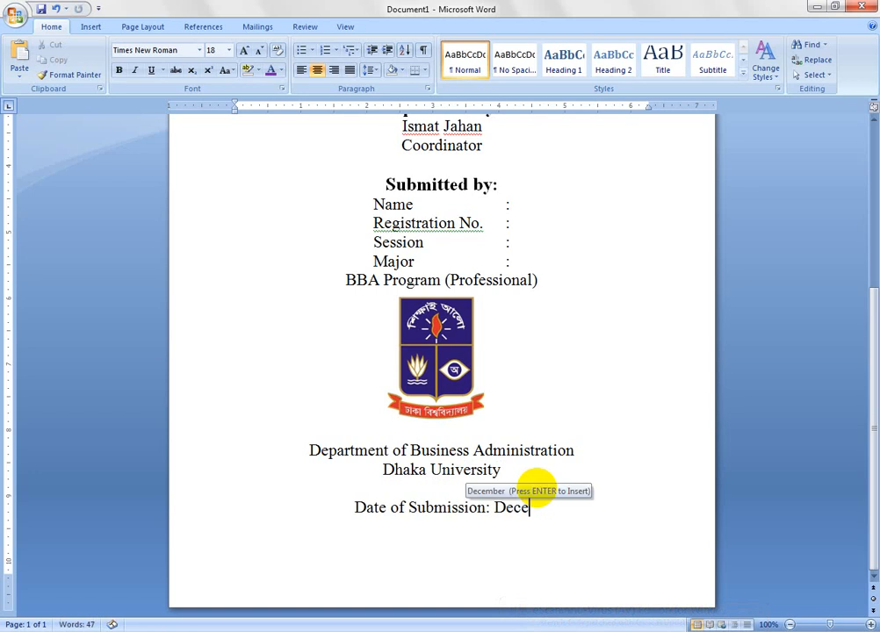
- Add the line "Date of Submission: December 20, 2022" below the "Dhaka University" line under the logo
{"action": "key", "text": "Return"}
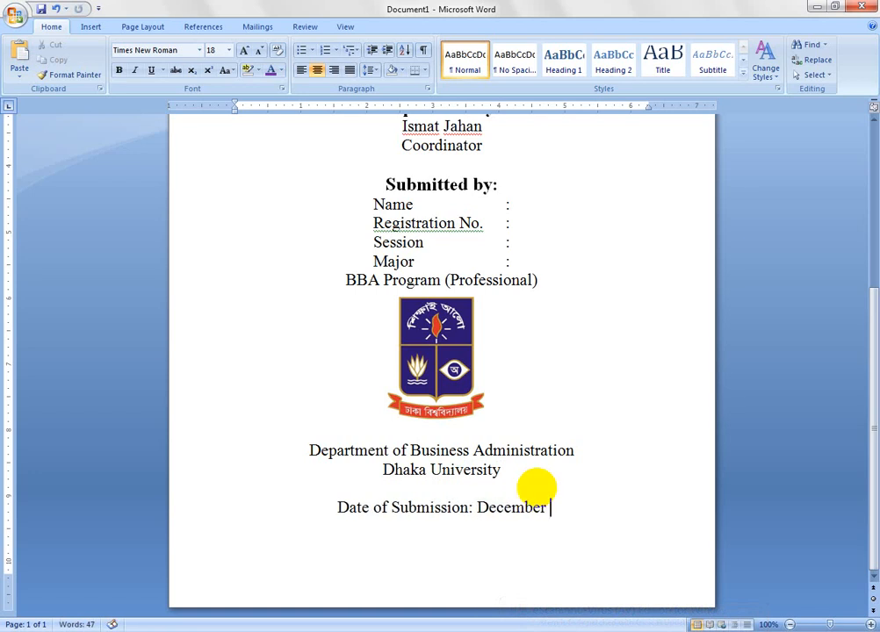
{"action": "type", "text": "20"}
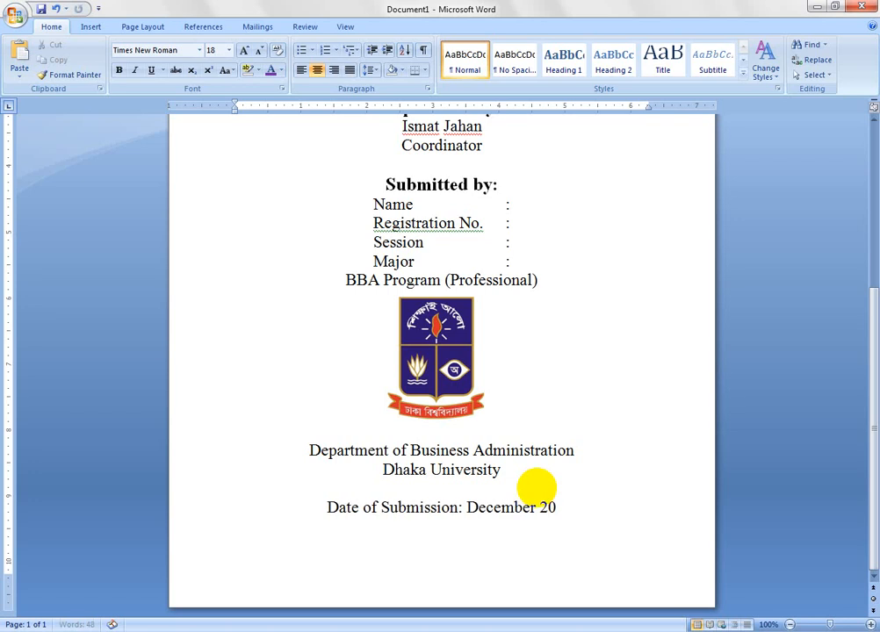
{"action": "type", "text": ", "}
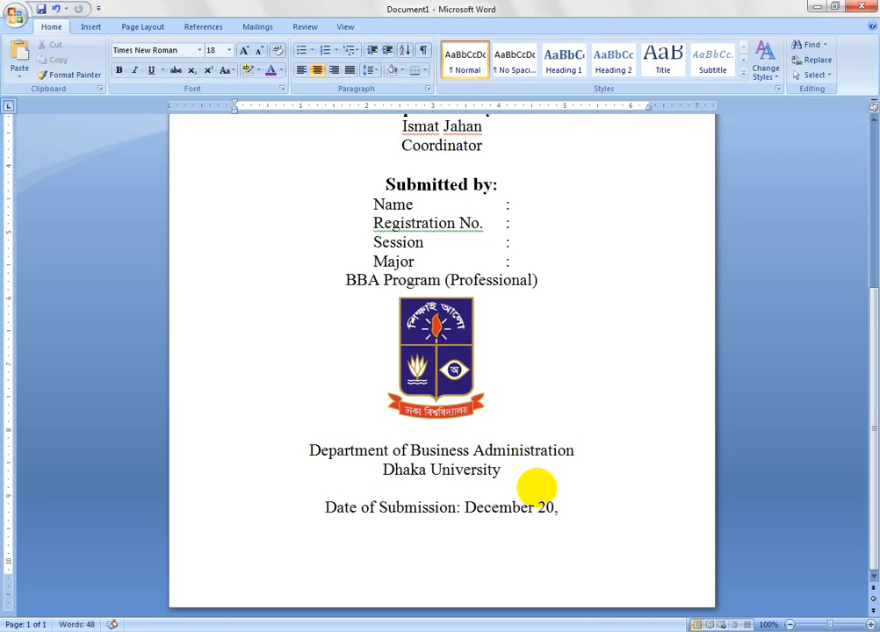
{"action": "type", "text": "2022"}
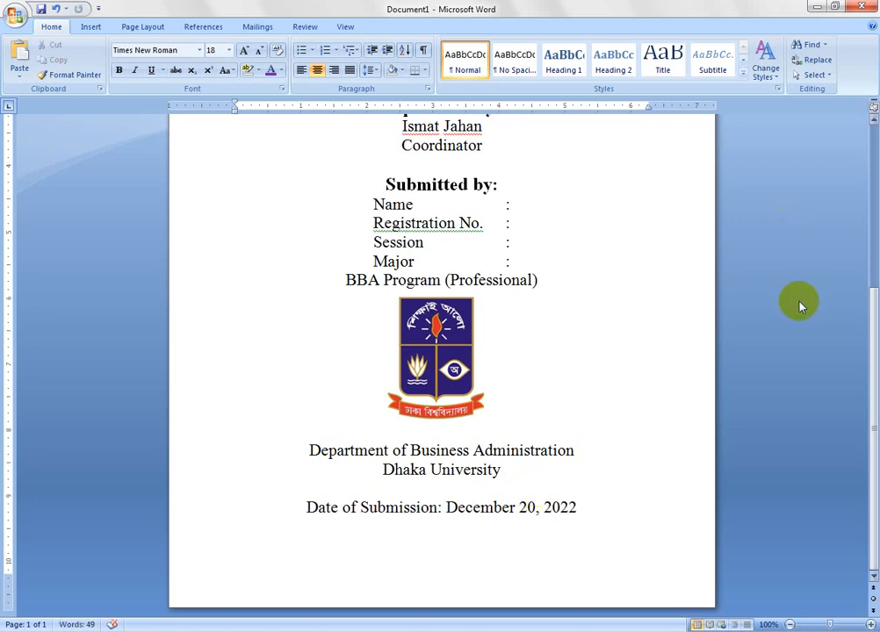
- Enlarge the heading lines "PROJECT REPORT" and "ON" at the start of the cover page to 22 pt
{"action": "left_click_drag", "start_coordinate": [874, 359], "coordinate": [874, 183]}
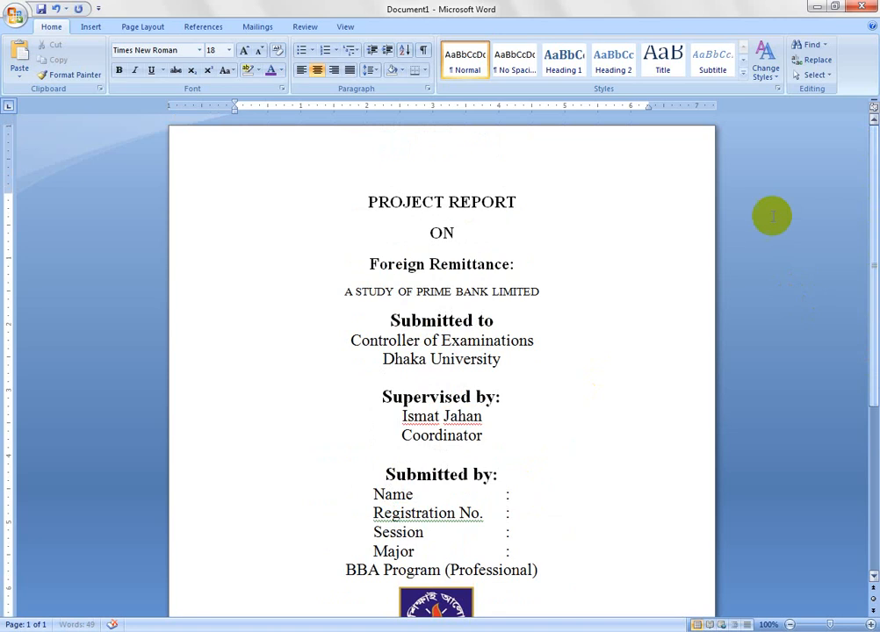
{"action": "left_click", "coordinate": [465, 232]}
{"action": "left_click_drag", "start_coordinate": [465, 234], "coordinate": [365, 204]}
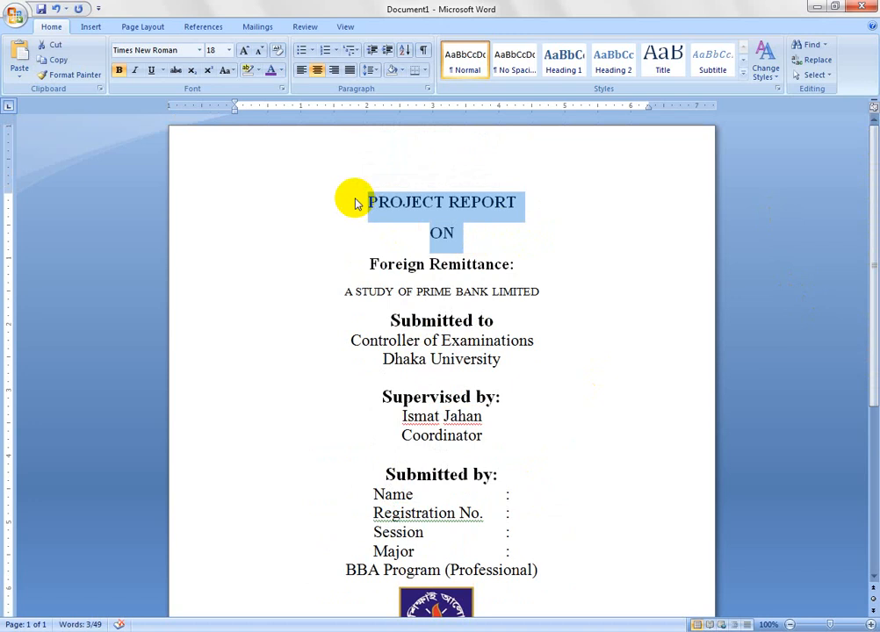
{"action": "key", "text": "ctrl+bracketright"}
{"action": "key", "text": "ctrl+bracketright"}
{"action": "key", "text": "ctrl+bracketright"}
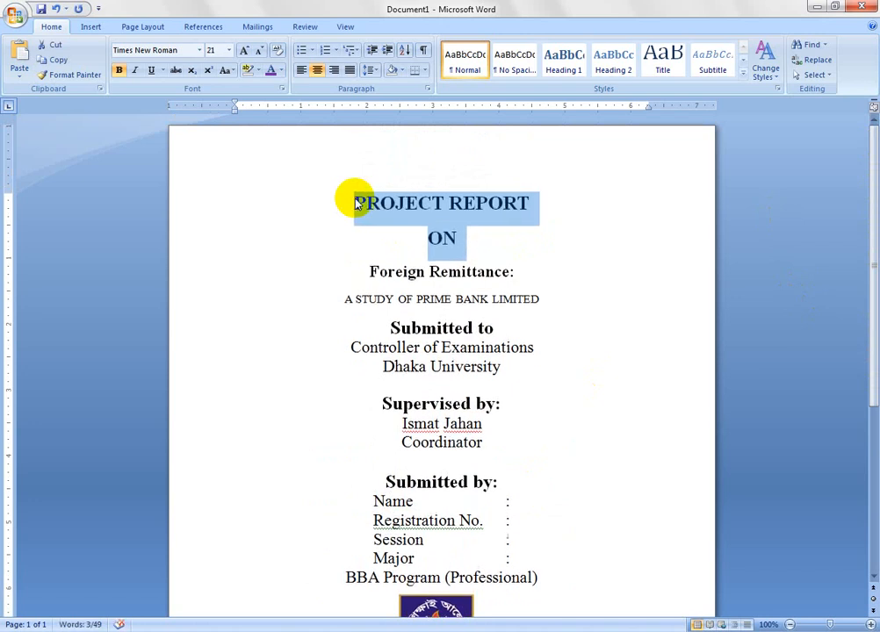
{"action": "key", "text": "ctrl+bracketright"}
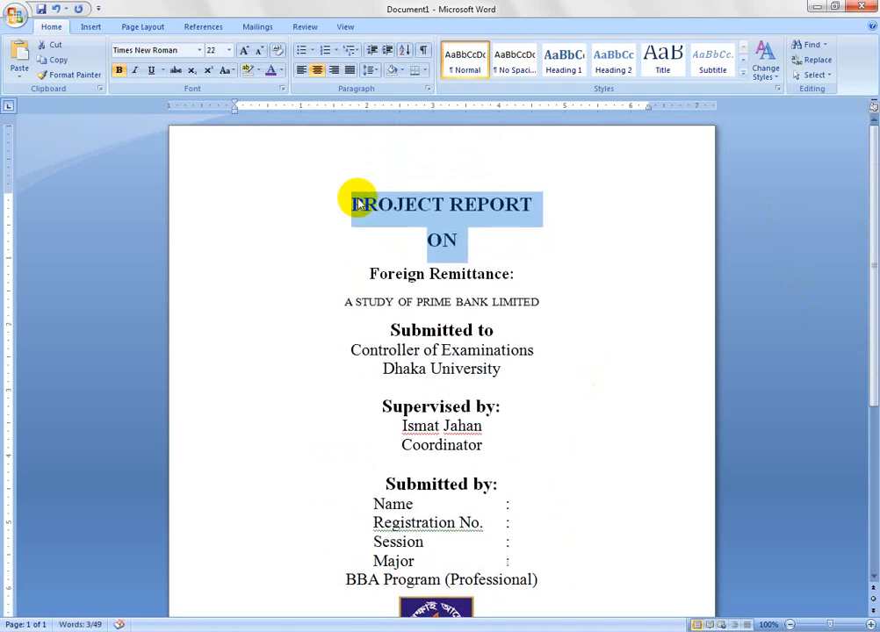
{"action": "left_click", "coordinate": [532, 278]}
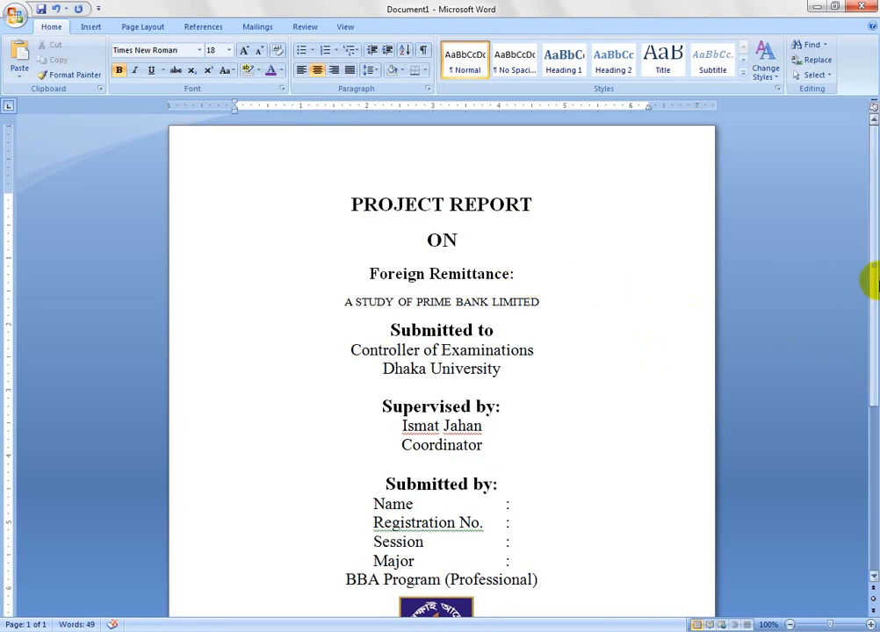
- Make the "Date of Submission: December 20, 2022" line bold
{"action": "left_click_drag", "start_coordinate": [871, 298], "coordinate": [871, 480]}
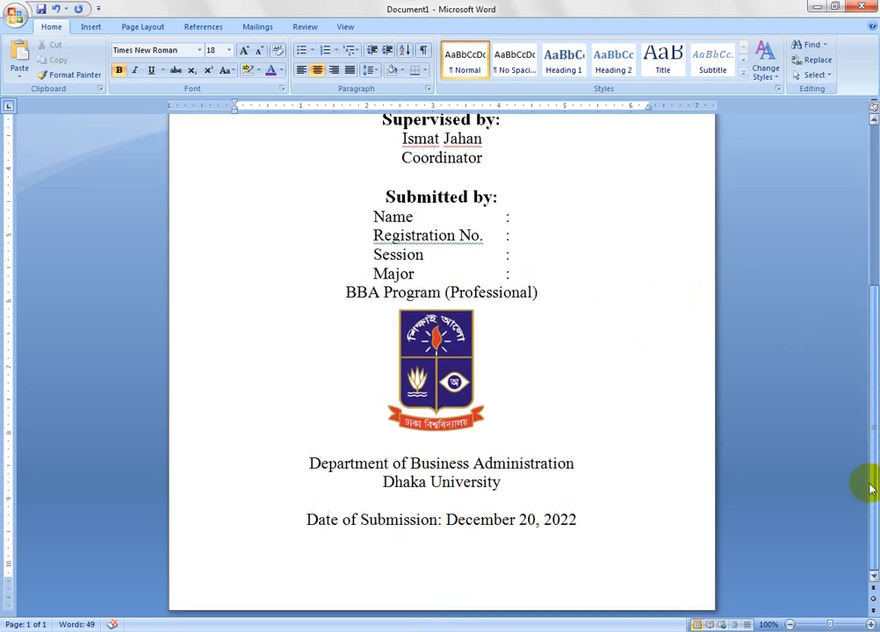
{"action": "left_click_drag", "start_coordinate": [604, 521], "coordinate": [301, 526]}
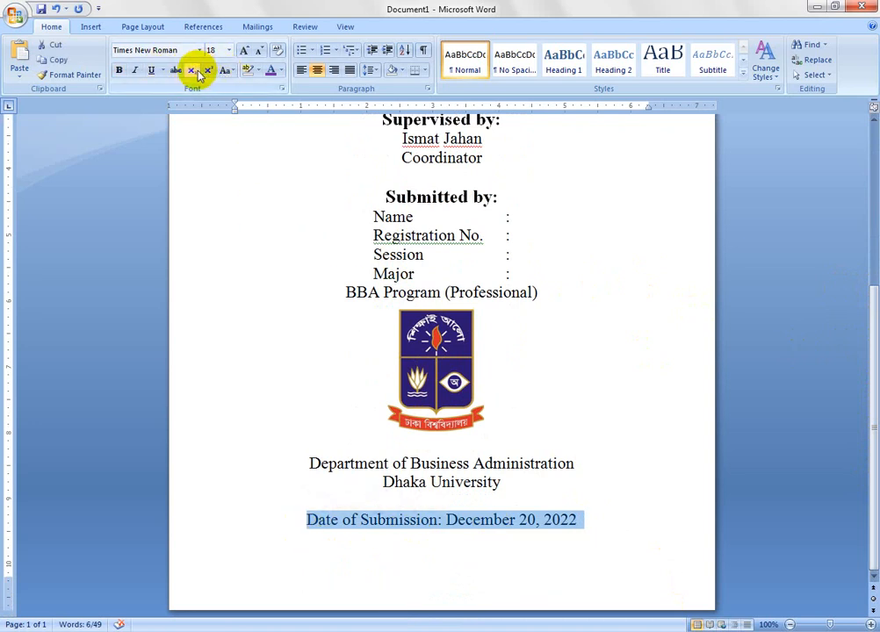
{"action": "left_click", "coordinate": [633, 450]}
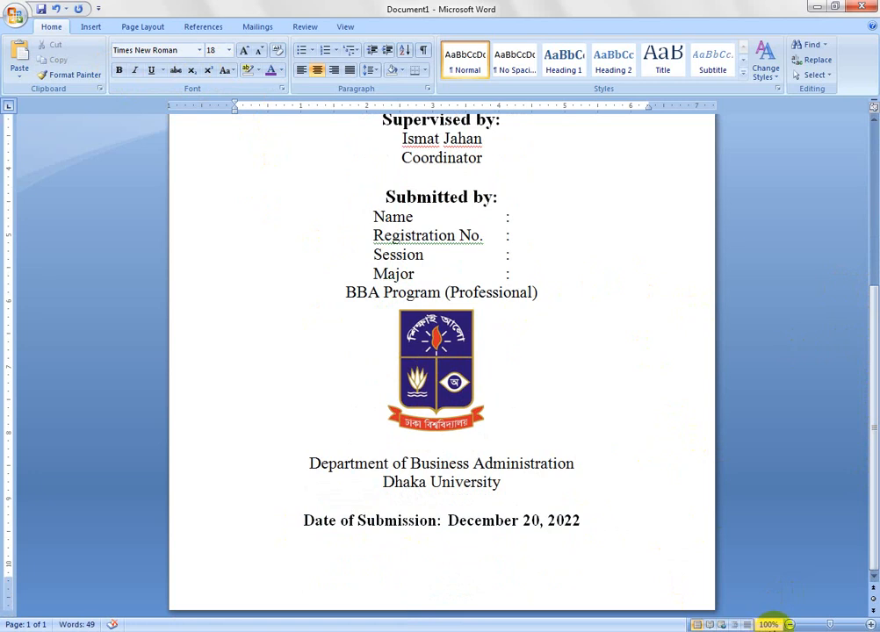
- Zoom out to 80% and review the layout of the cover page
{"action": "left_click", "coordinate": [789, 625]}
{"action": "left_click", "coordinate": [789, 625]}
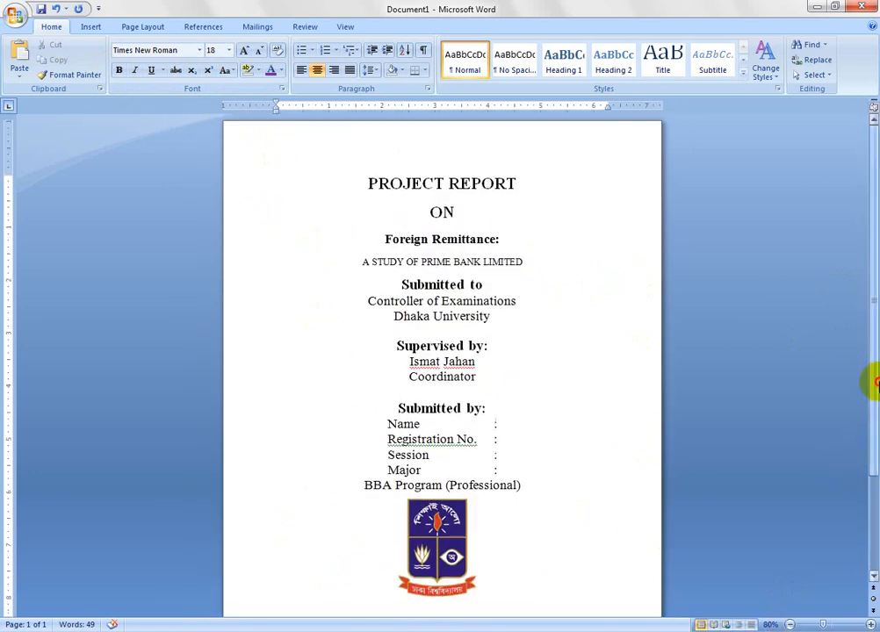
{"action": "left_click_drag", "start_coordinate": [875, 380], "coordinate": [875, 416]}
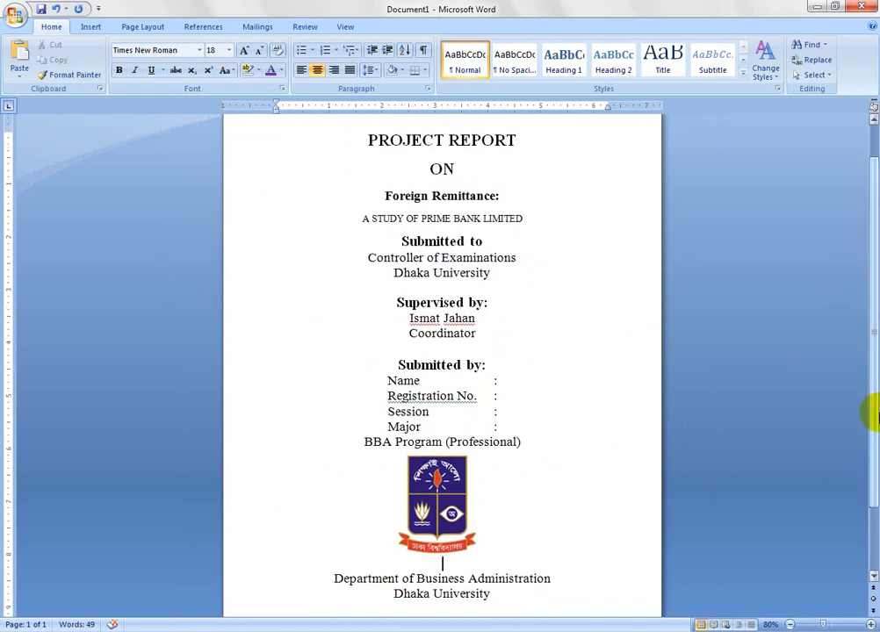